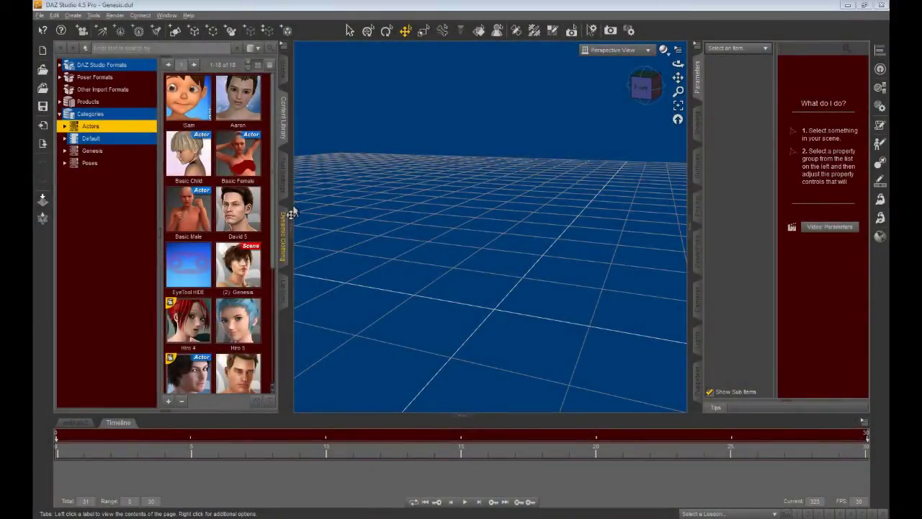
Load Toon Sam, apply the EyeTool HIDE preset, then zoom in with nothing selected.
double_click(192, 101)
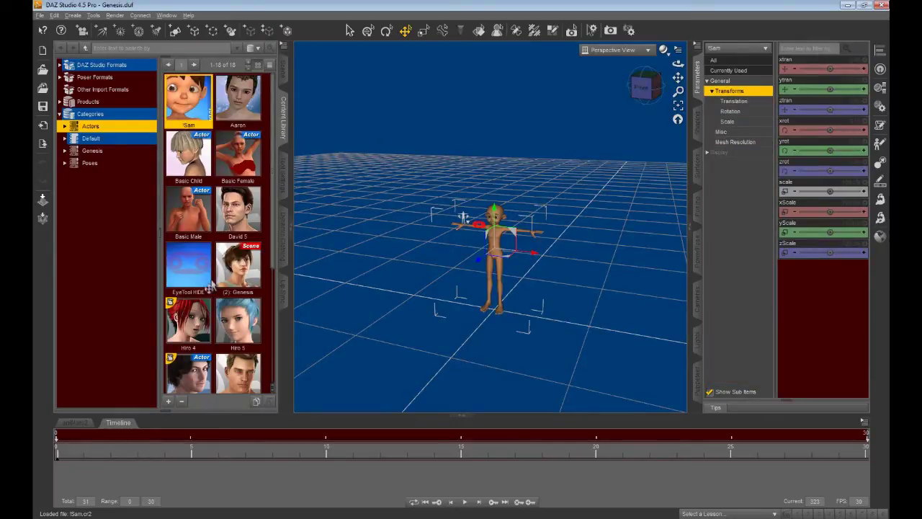
double_click(200, 271)
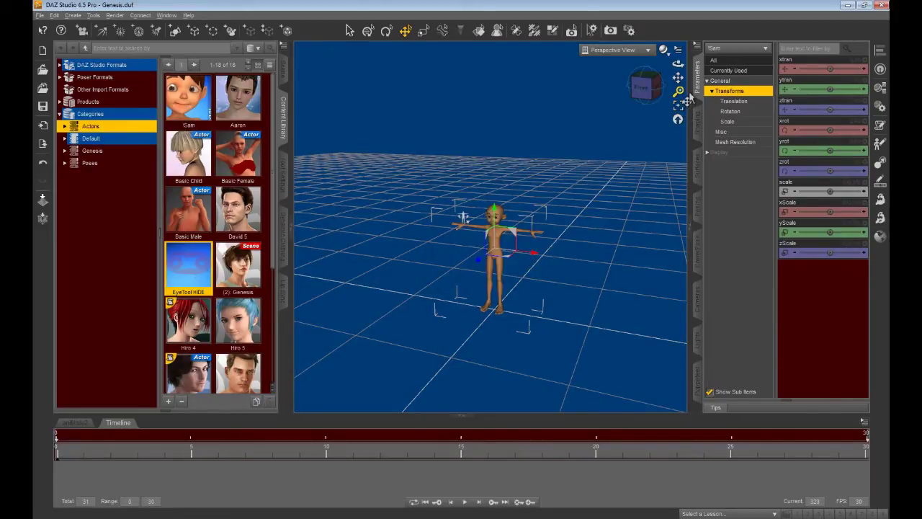
scroll(469, 263, "up", 10)
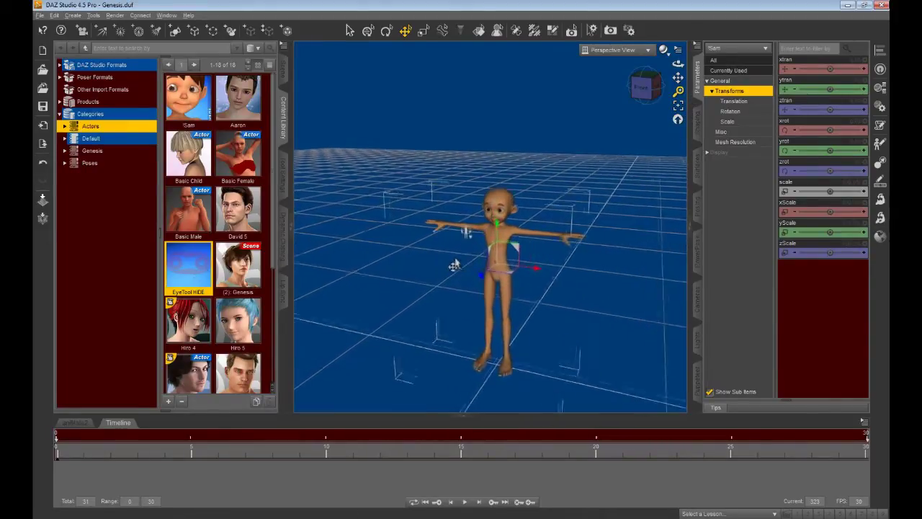
scroll(461, 264, "up", 5)
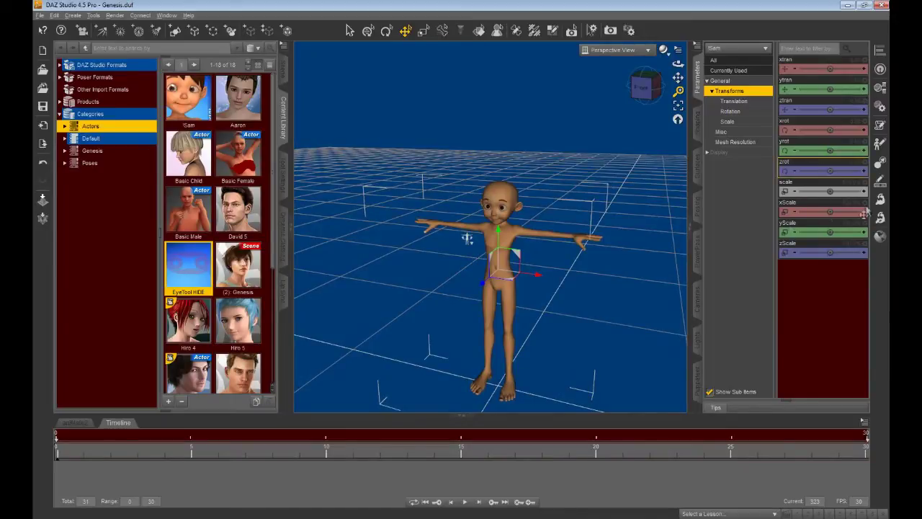
left_click(674, 221)
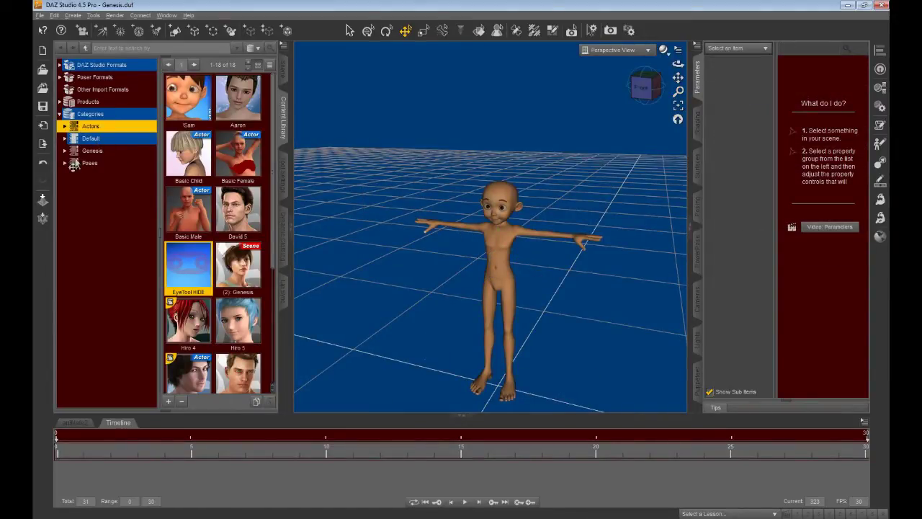
Put the Sam Swim Trunks from Actors > Sam > Sam Swim onto Sam, then deselect.
left_click(64, 126)
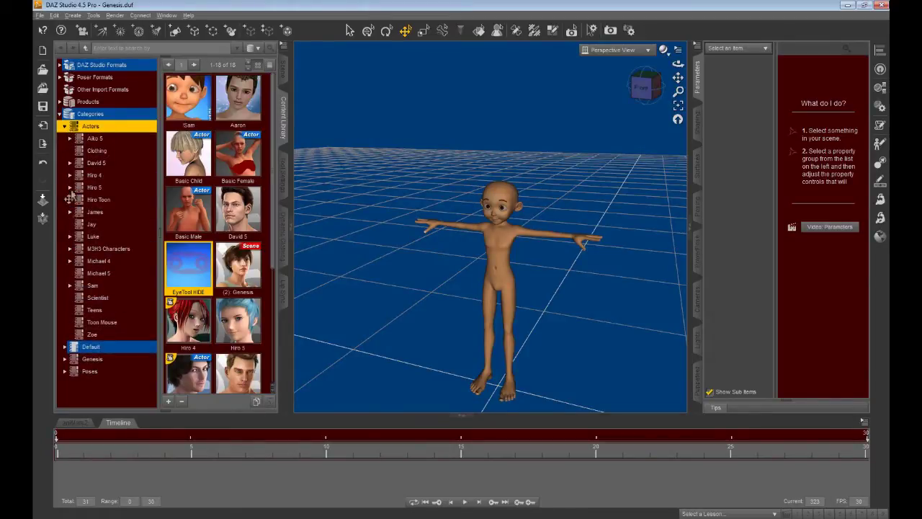
left_click(71, 287)
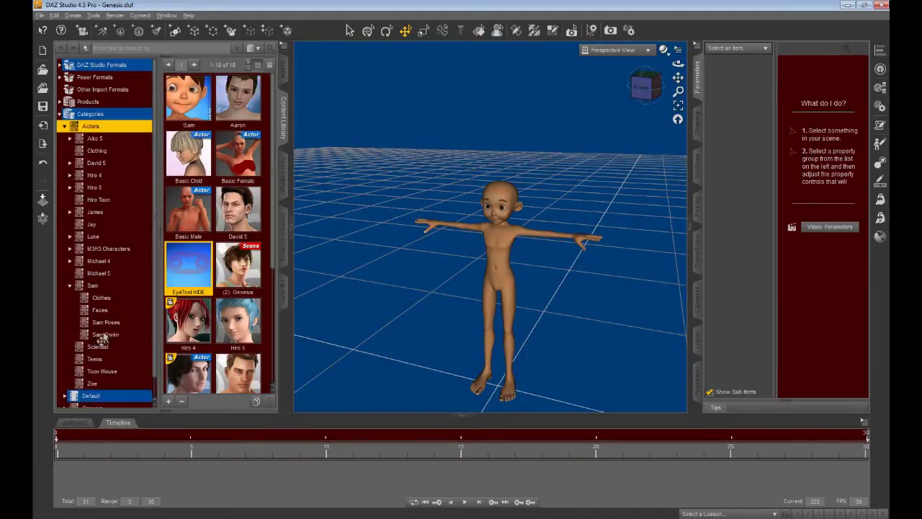
left_click(101, 334)
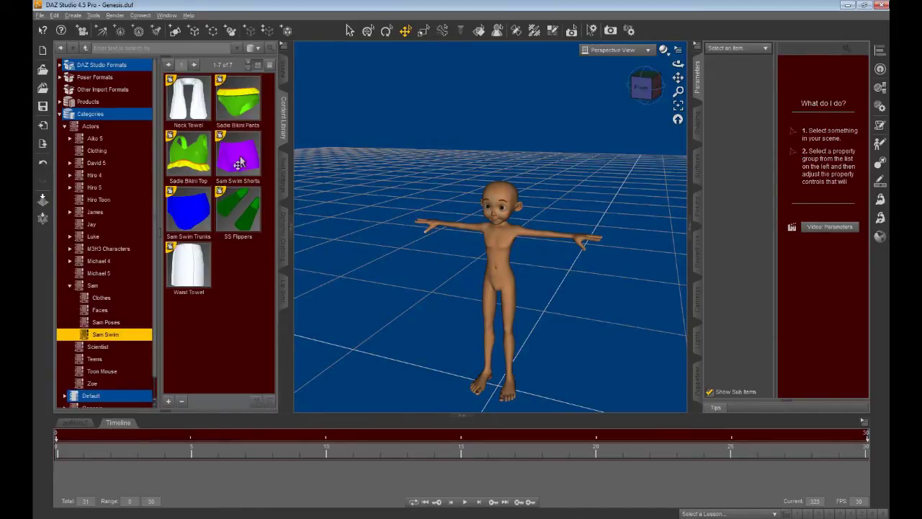
mouse_move(200, 209)
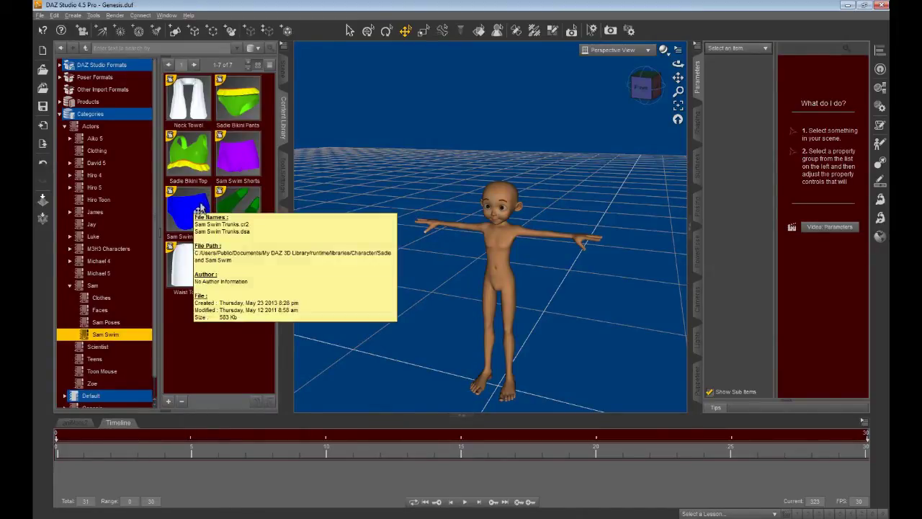
left_click_drag(199, 209, 509, 291)
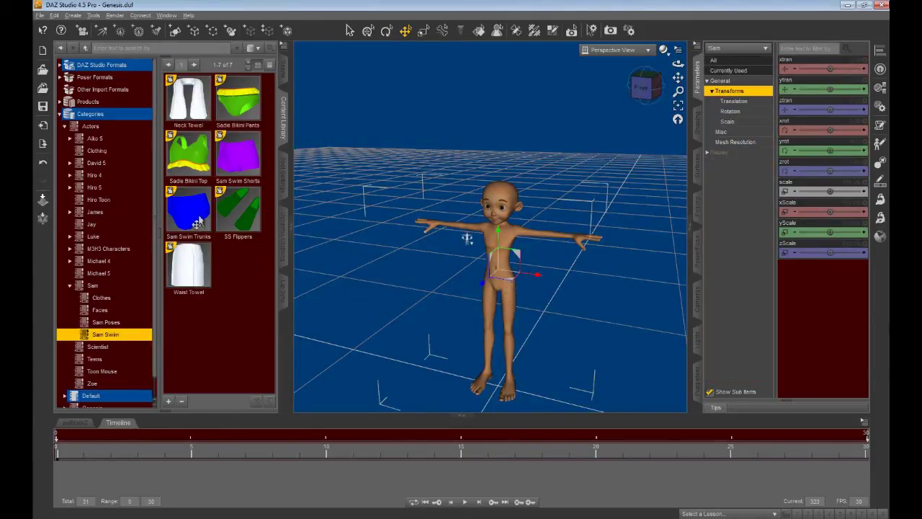
double_click(197, 223)
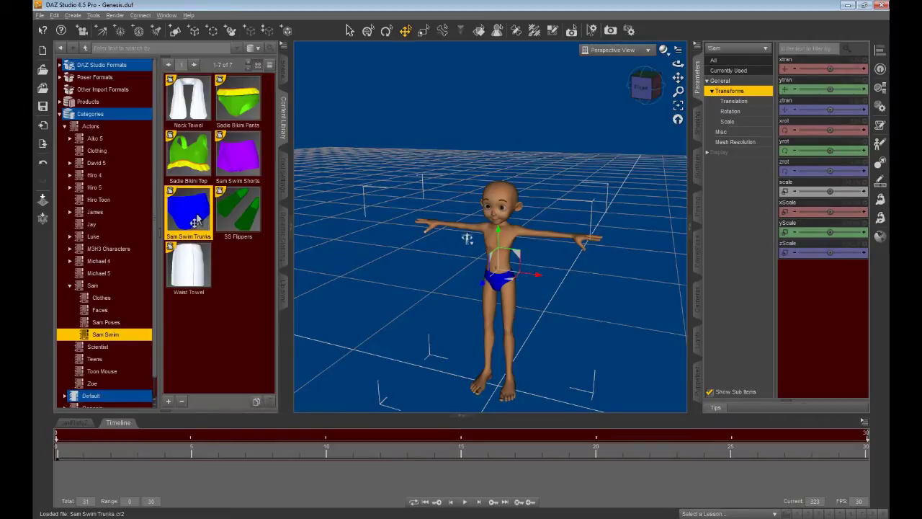
left_click(643, 286)
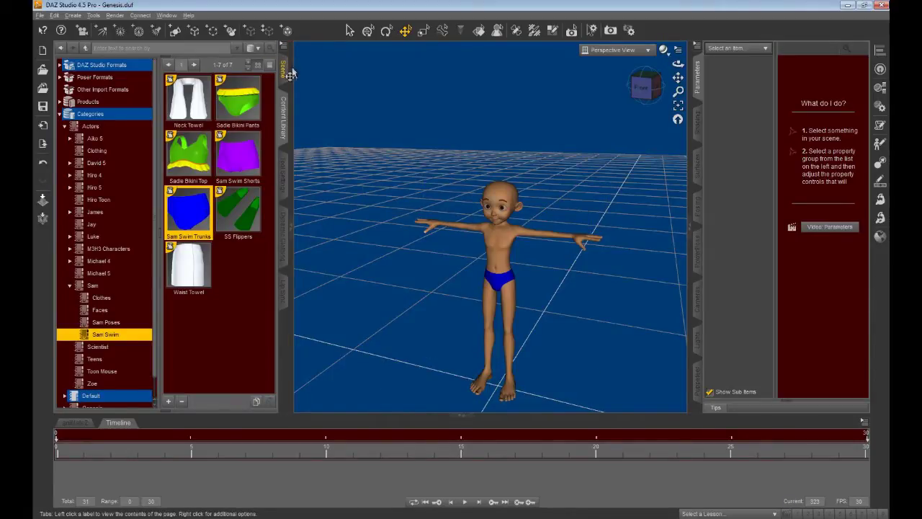
Collapse the Content Library and frame the view on Sam's head, keeping the head selected.
left_click(287, 118)
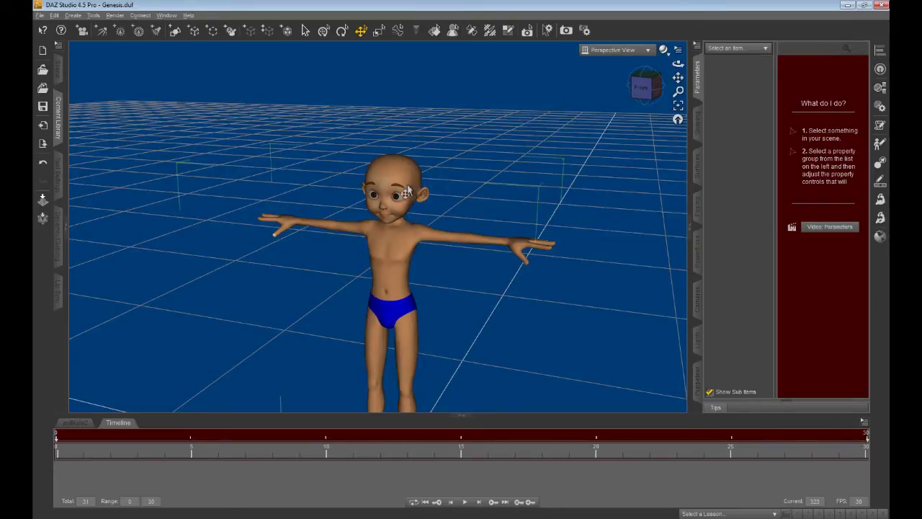
left_click(405, 185)
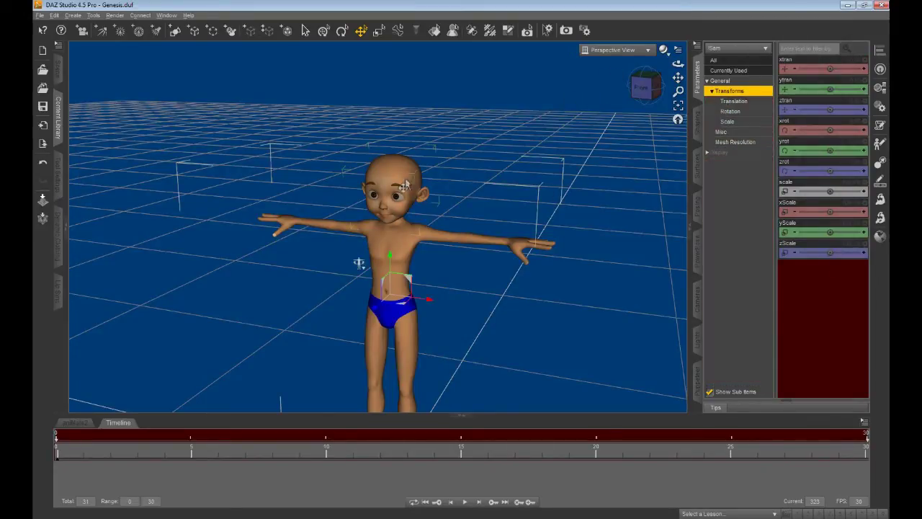
left_click(678, 105)
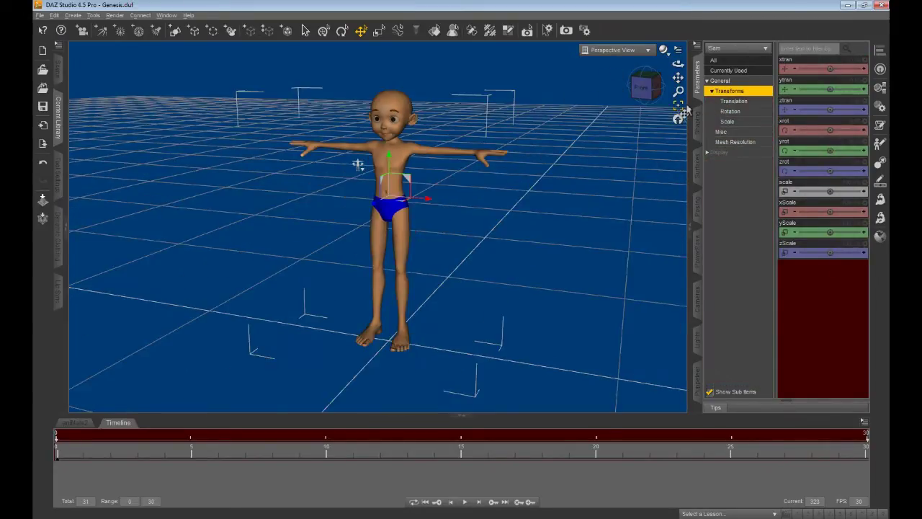
left_click(406, 117)
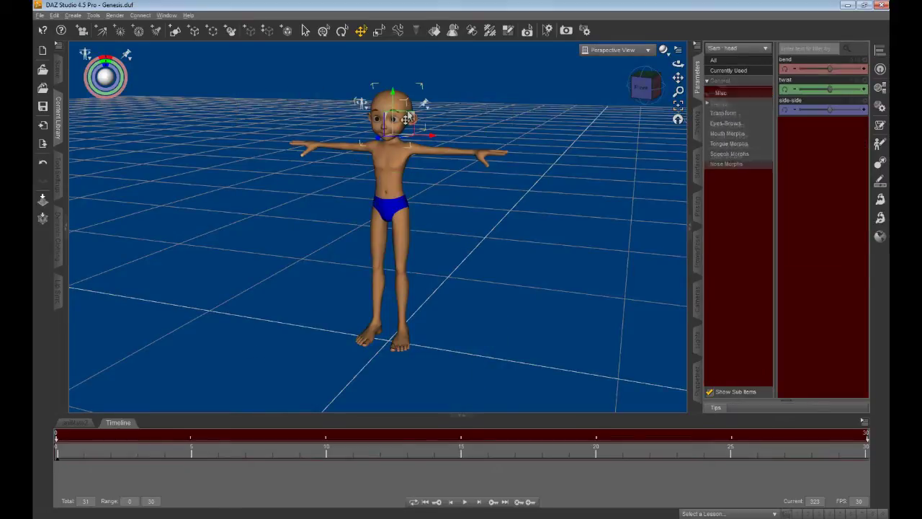
left_click(686, 109)
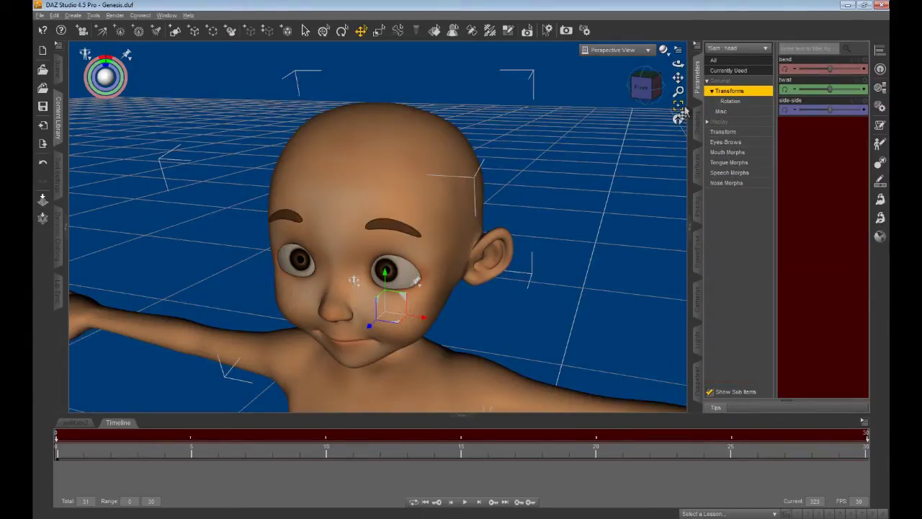
left_click(385, 200)
Create a keyframe on each of frames 1 through 6, finishing at frame 7.
left_click(89, 464)
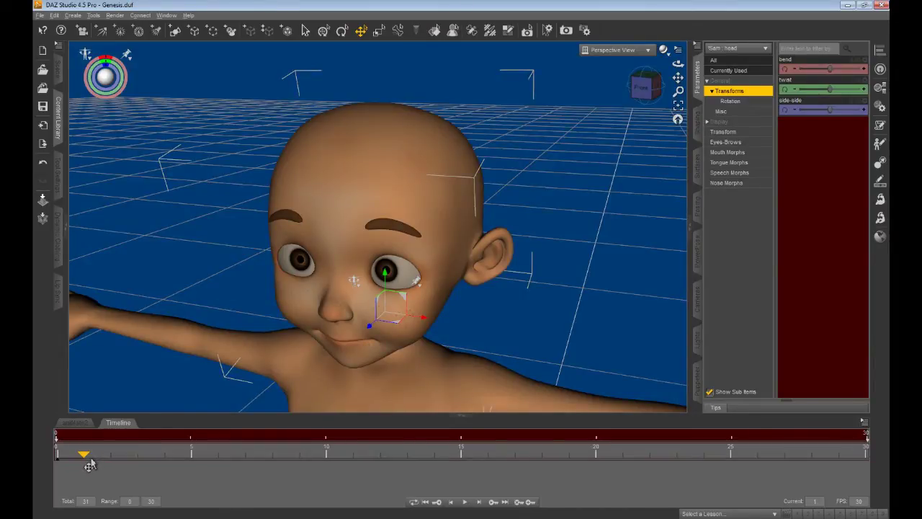
left_click(535, 504)
left_click(114, 464)
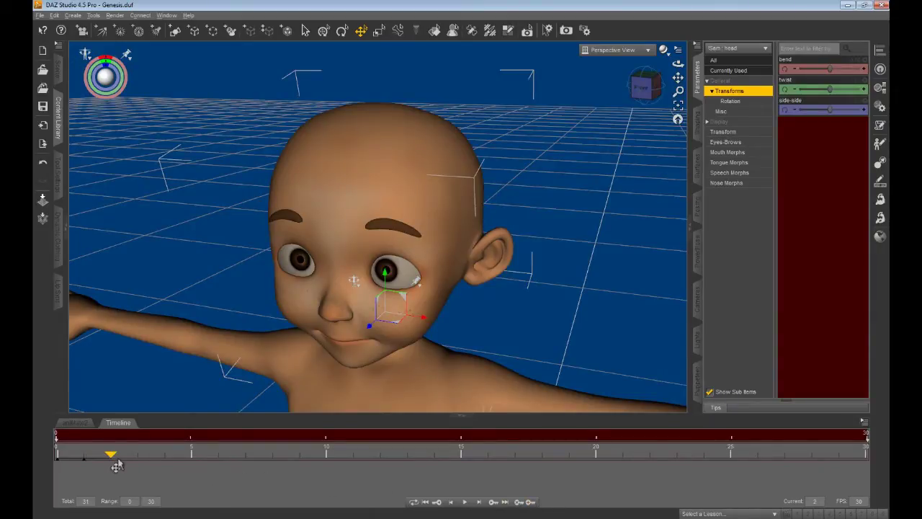
left_click(534, 504)
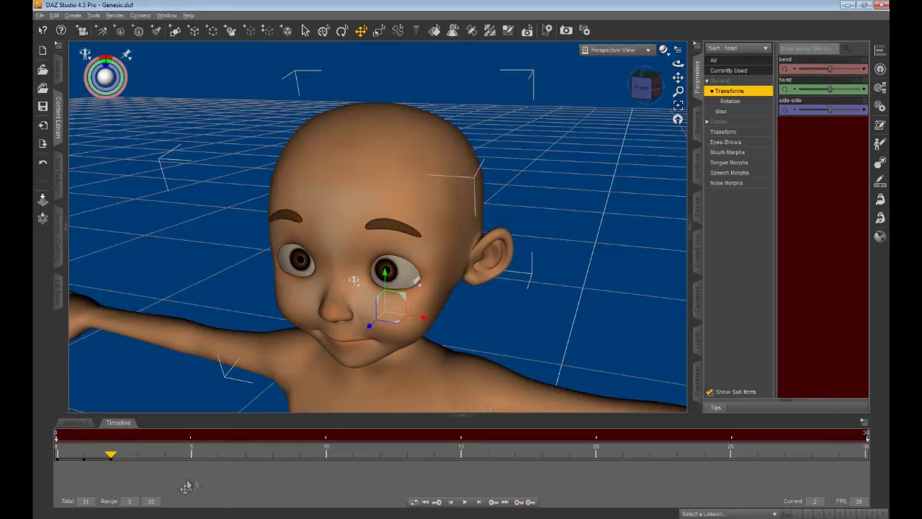
left_click(144, 465)
left_click(531, 504)
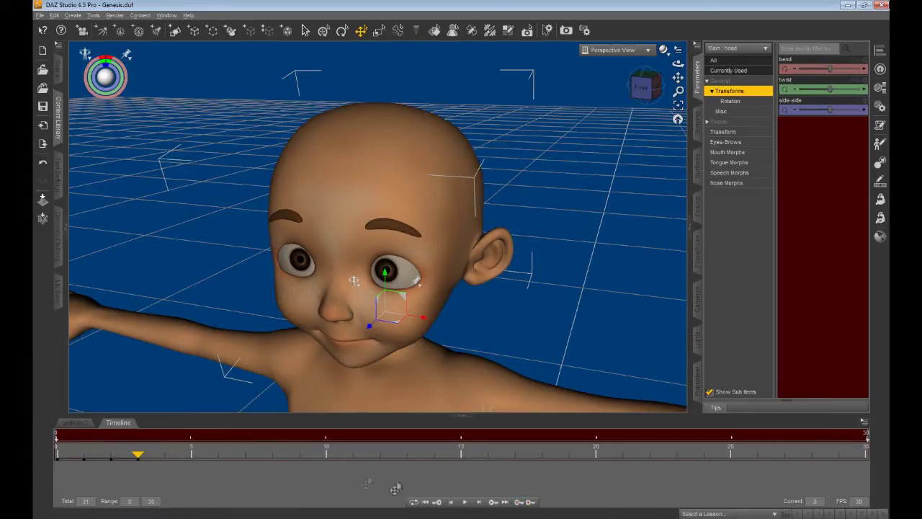
left_click(165, 465)
left_click(530, 503)
left_click(193, 465)
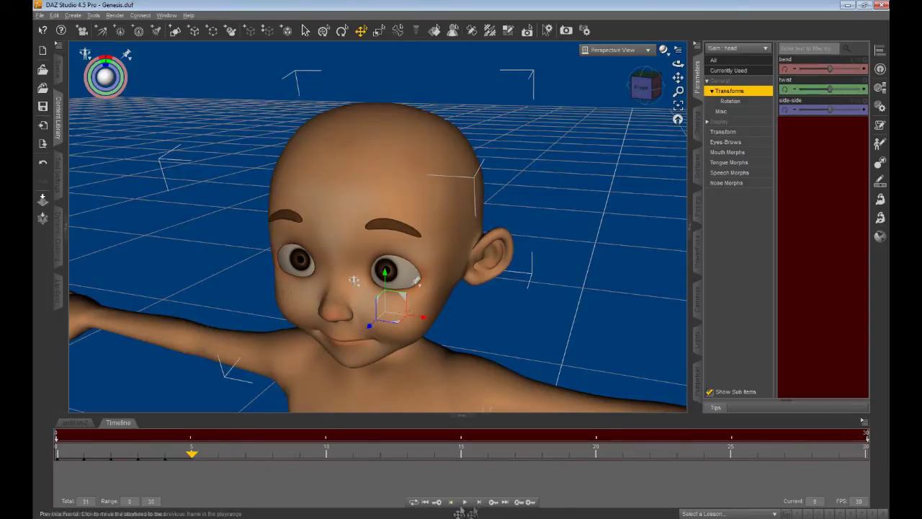
left_click(531, 503)
left_click(221, 463)
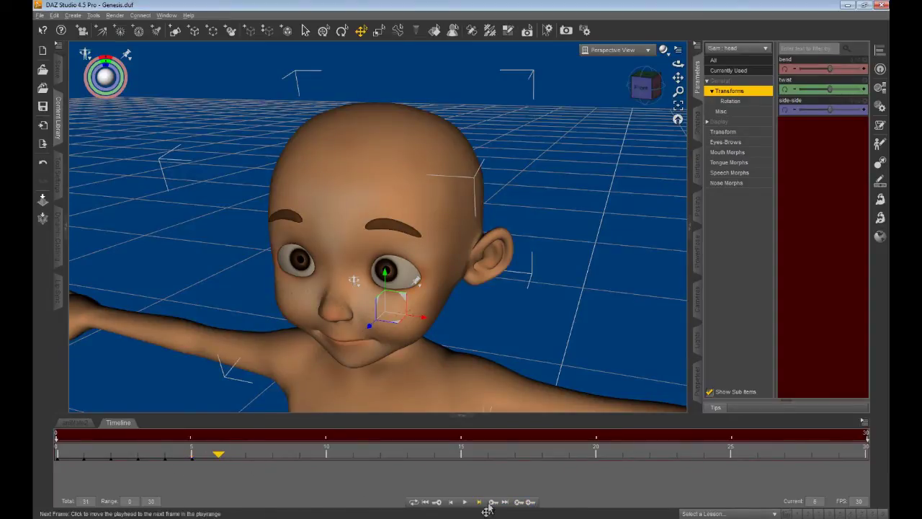
left_click(531, 503)
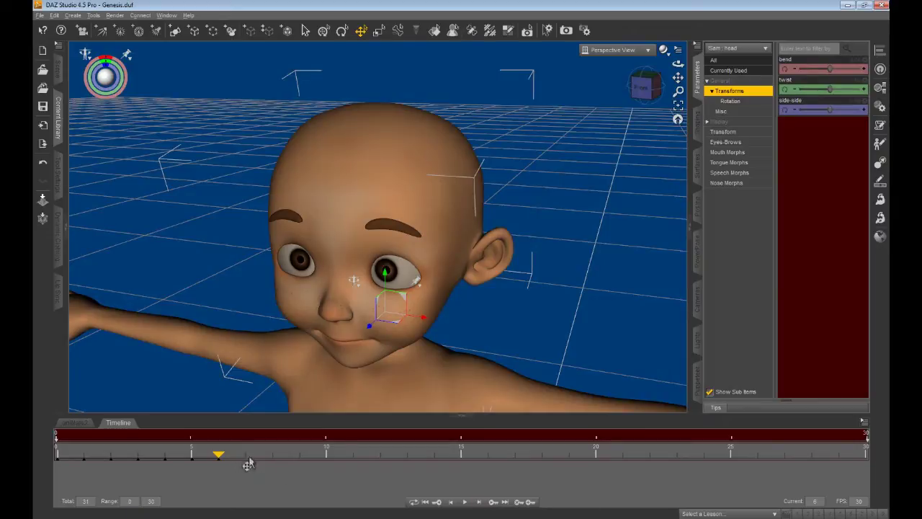
left_click(253, 466)
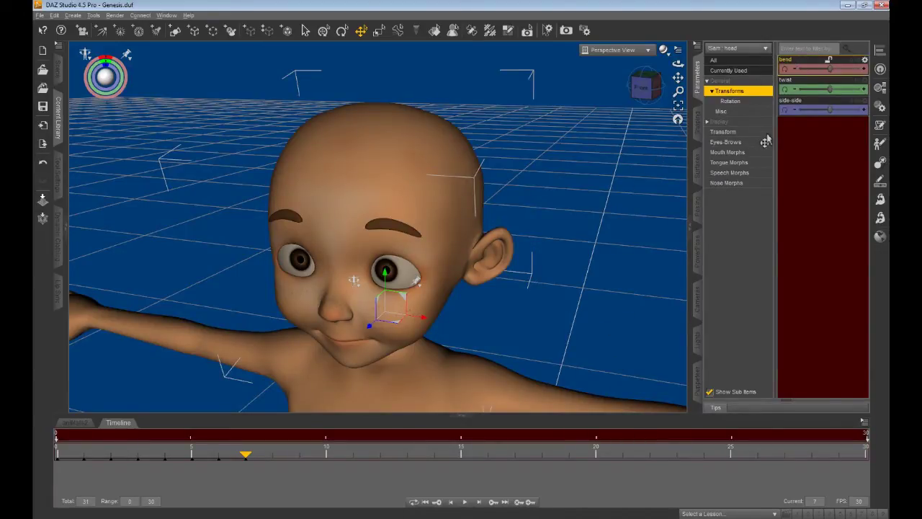
Show the eye morph sliders and set EyeBlinkL to 100% at the timeline start.
left_click(729, 143)
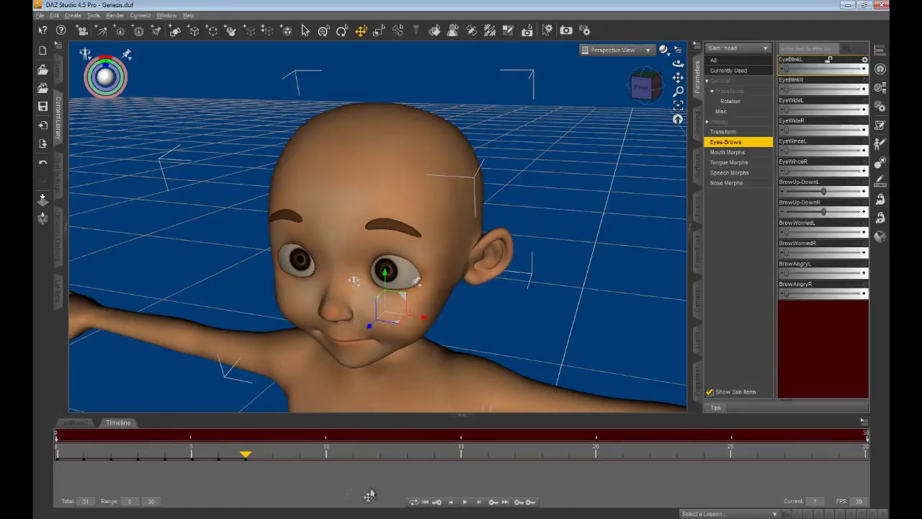
left_click(429, 504)
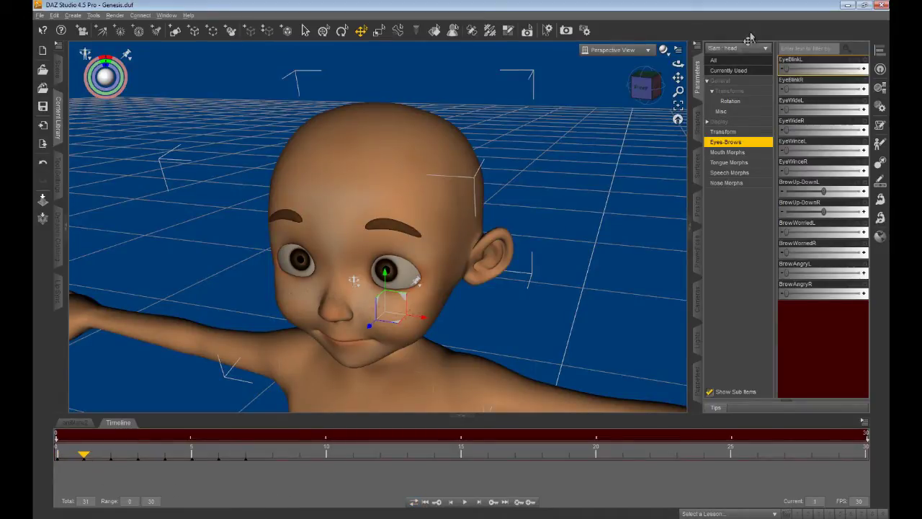
left_click_drag(793, 69, 873, 80)
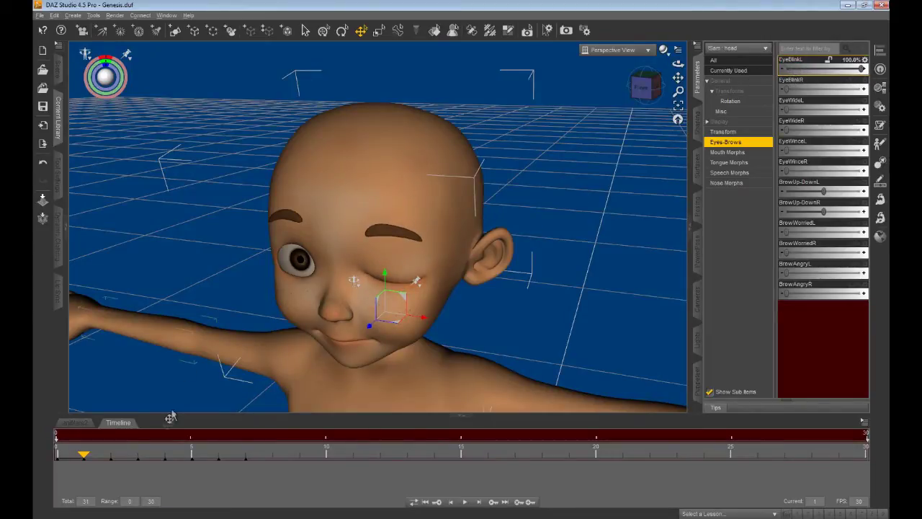
Set EyeBlinkR, EyeWideL and EyeWideR to 100% on frames 2, 3 and 4.
left_click(118, 469)
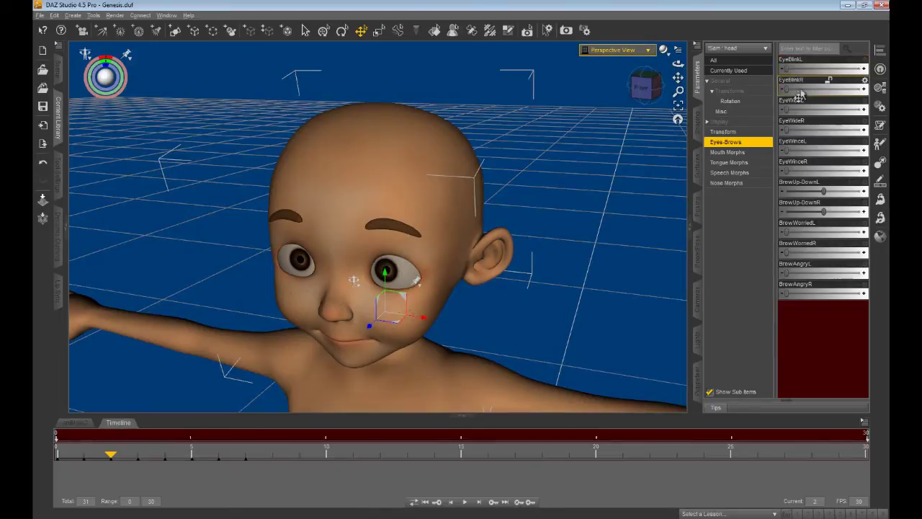
left_click_drag(796, 90, 862, 89)
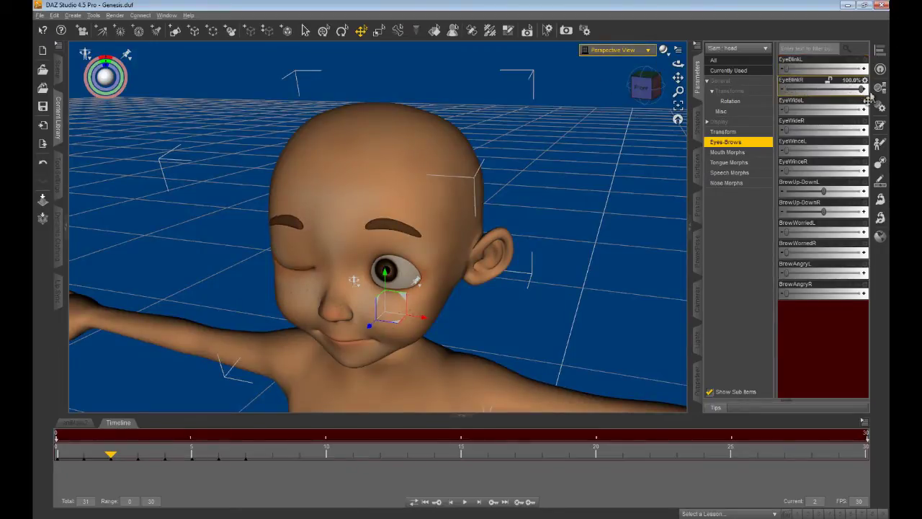
left_click(139, 468)
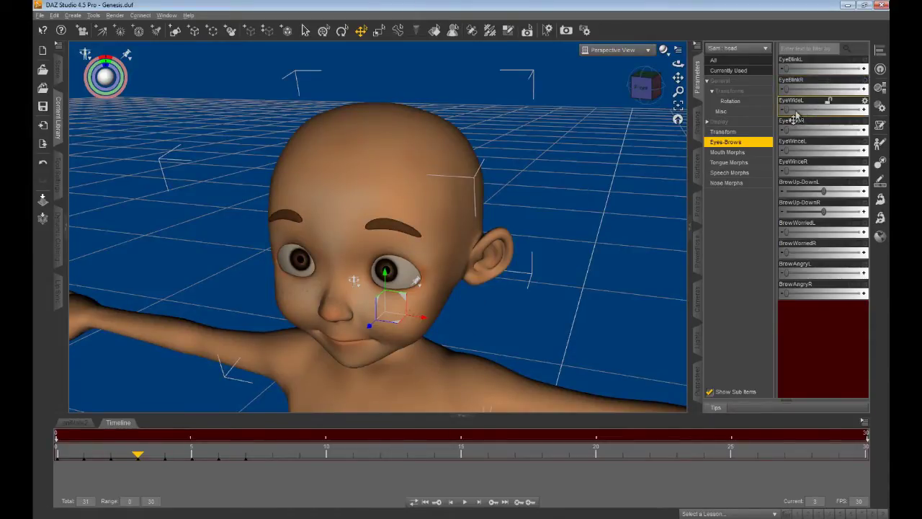
left_click_drag(796, 115, 865, 115)
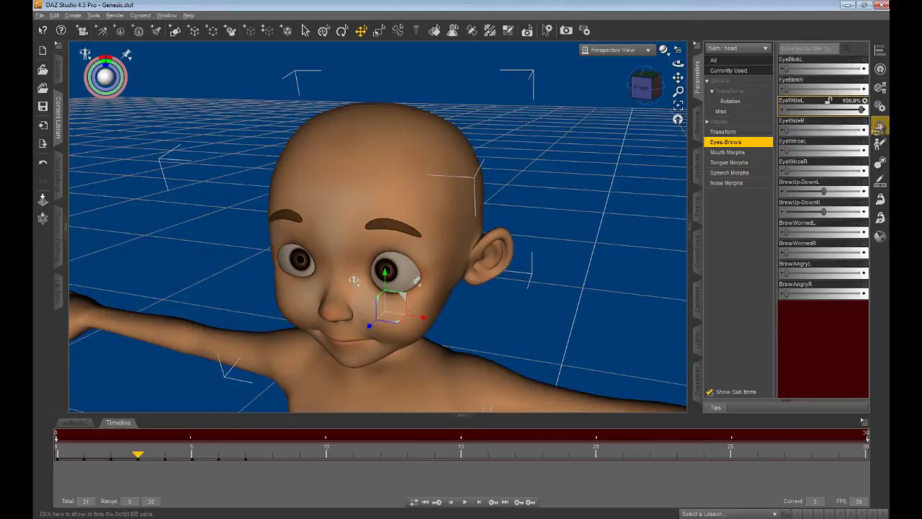
left_click(170, 469)
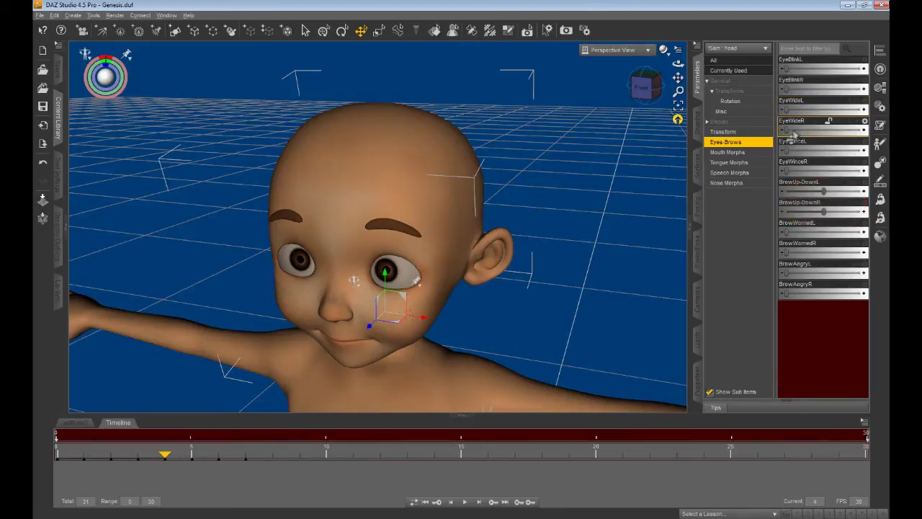
left_click_drag(809, 131, 863, 130)
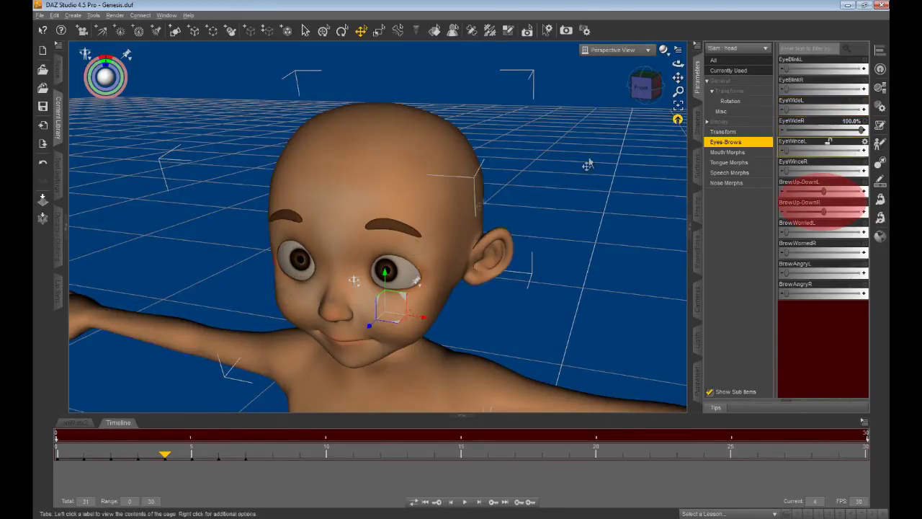
left_click(198, 467)
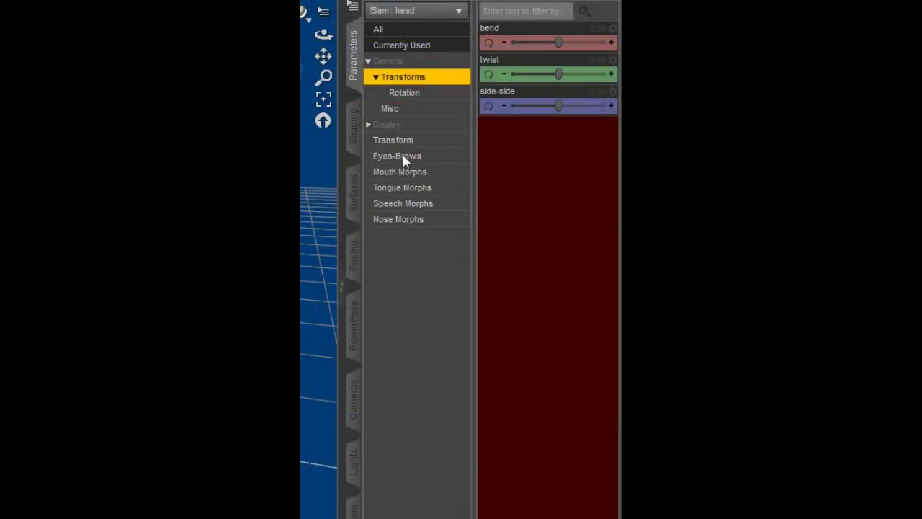
left_click(404, 162)
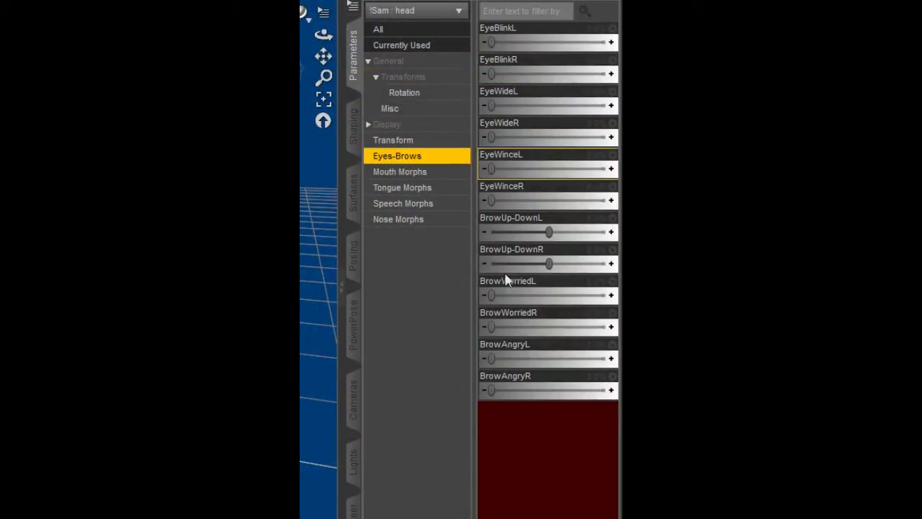
left_click(395, 173)
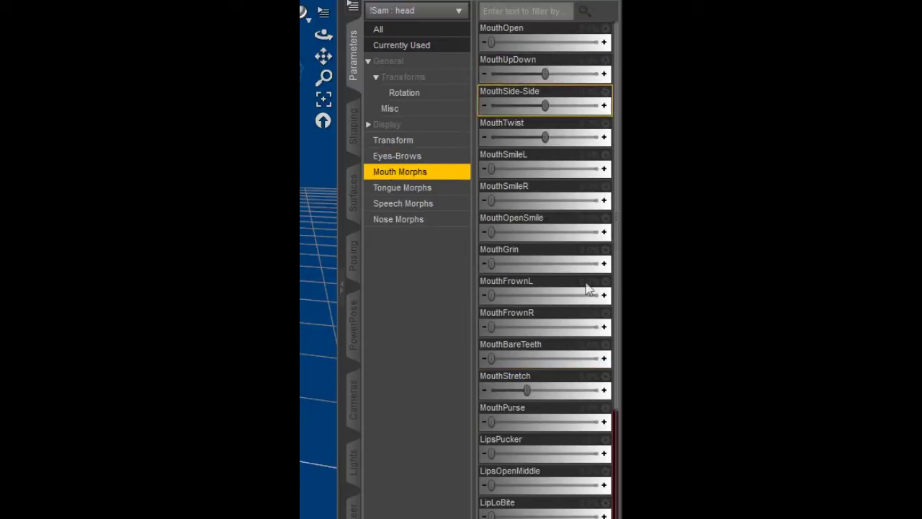
scroll(618, 394, "down", 5)
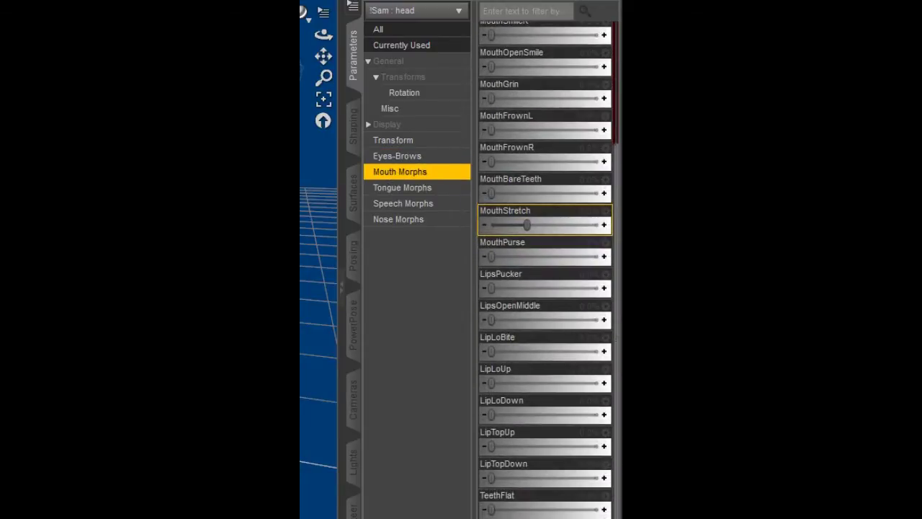
left_click(407, 189)
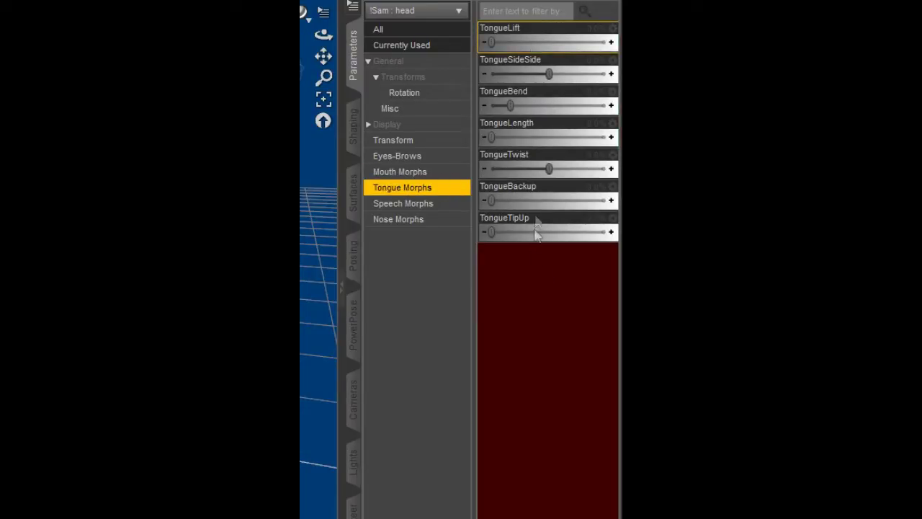
left_click(402, 207)
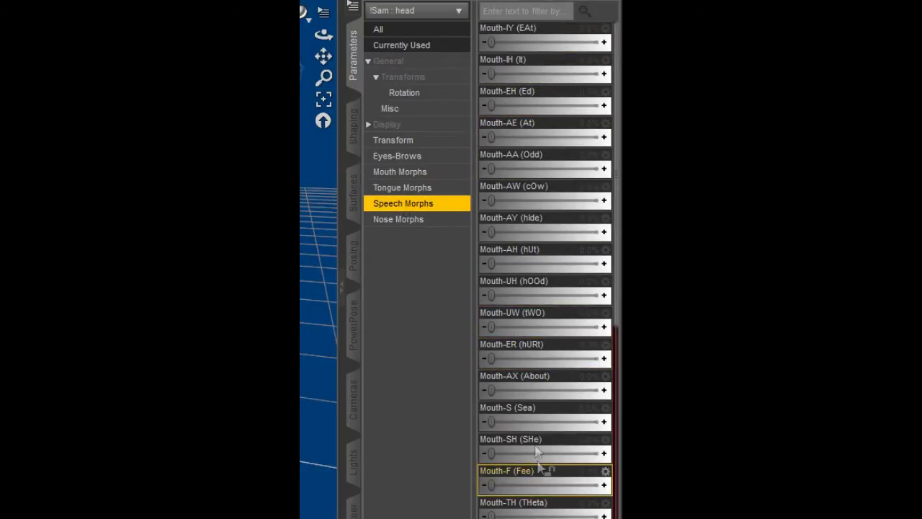
left_click_drag(617, 308, 616, 516)
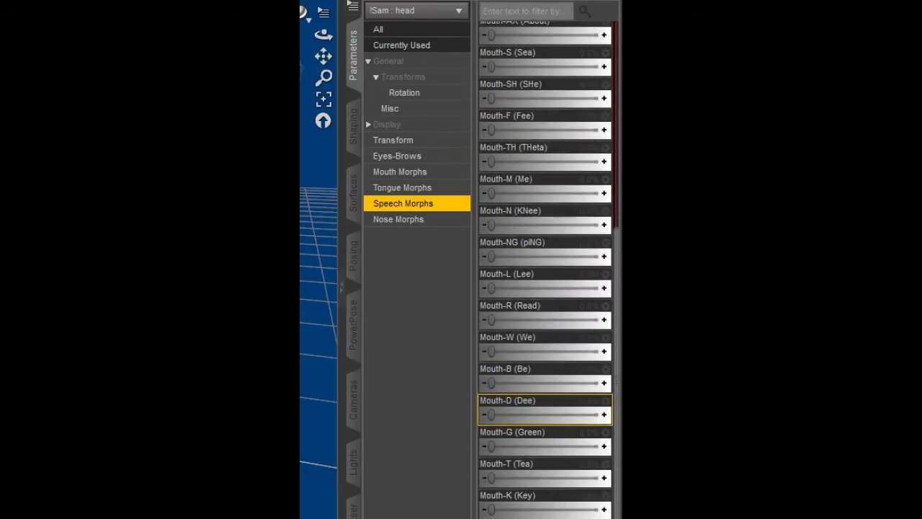
left_click(395, 219)
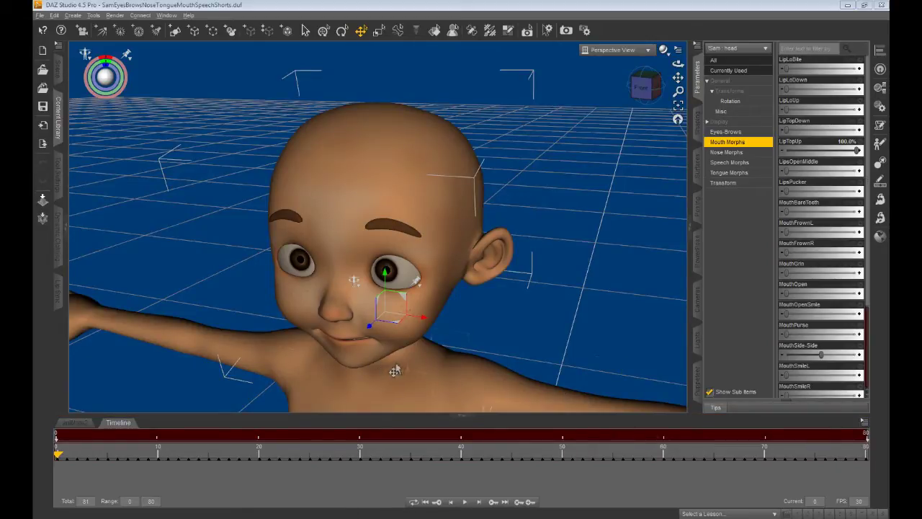
Select the whole Sam figure with every body part using Select All.
left_click(408, 387)
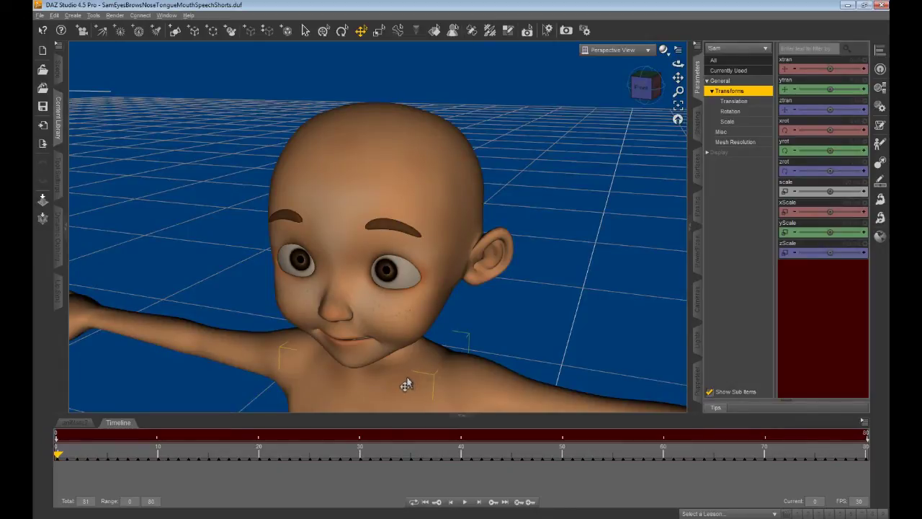
right_click(402, 378)
left_click(422, 393)
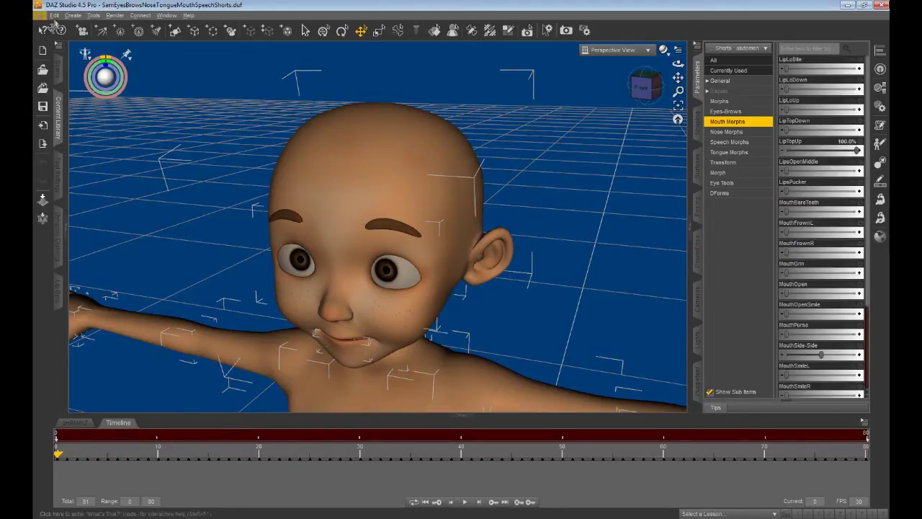
Export the scene as 'Sam' into the SAMeyesDown.fbm folder.
left_click(48, 20)
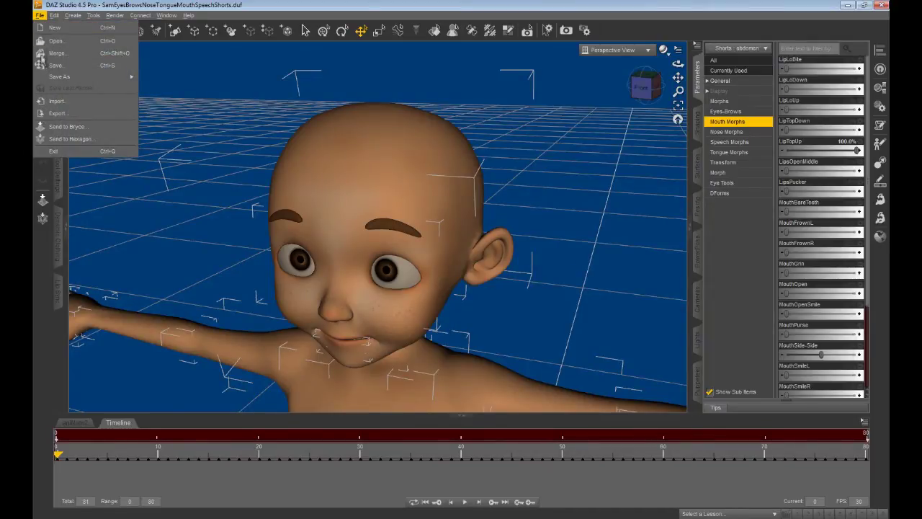
left_click(58, 114)
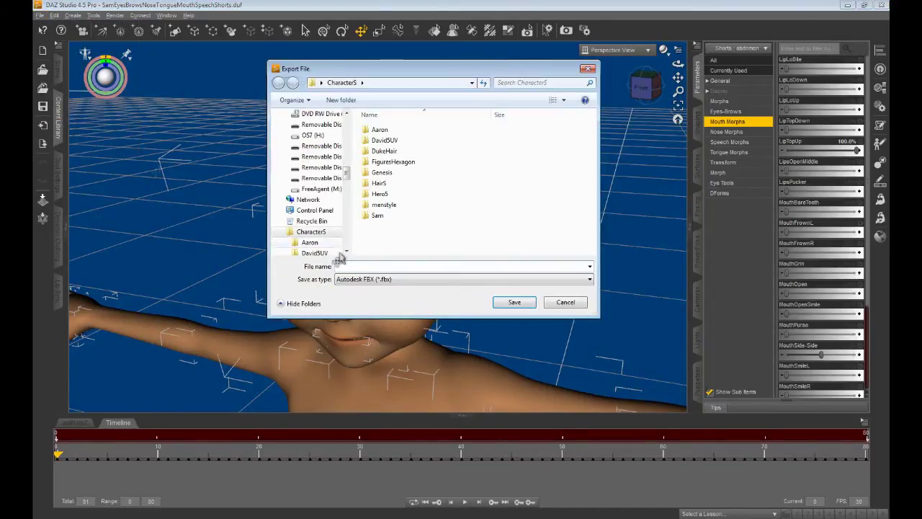
type("S")
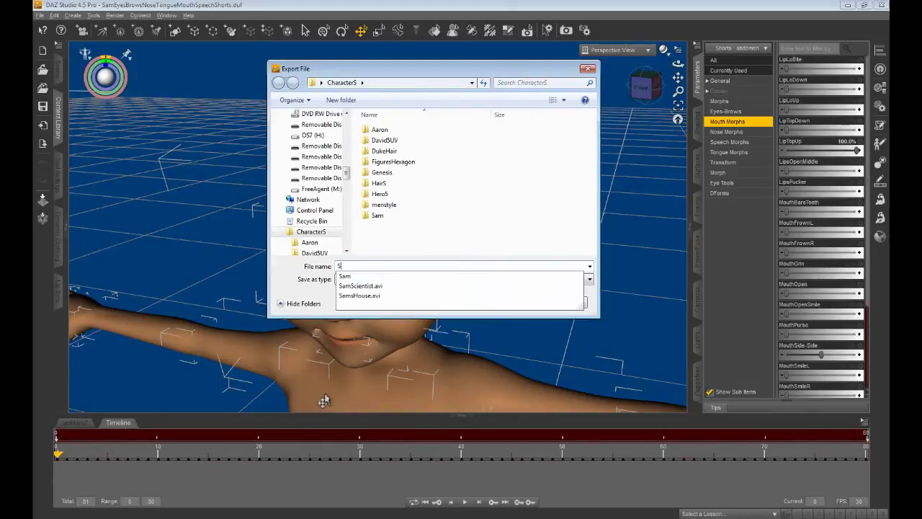
type("am")
key("Return")
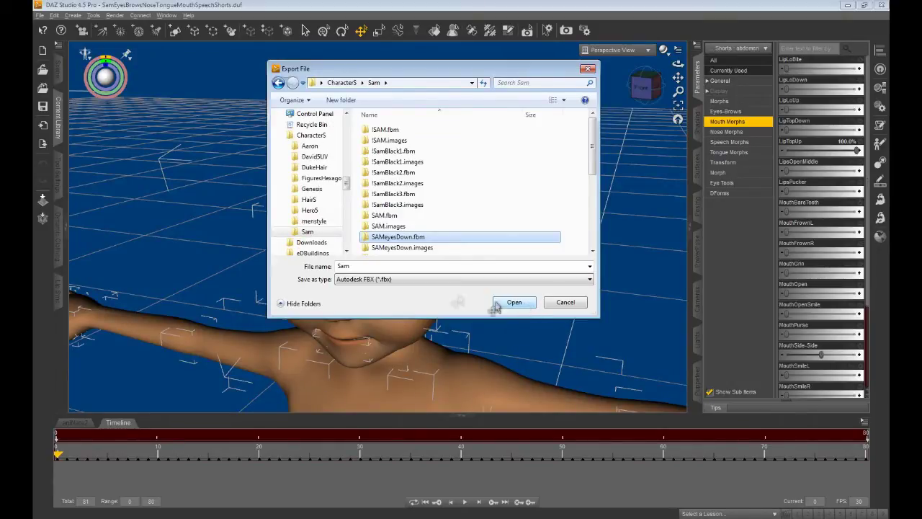
double_click(385, 268)
left_click(531, 306)
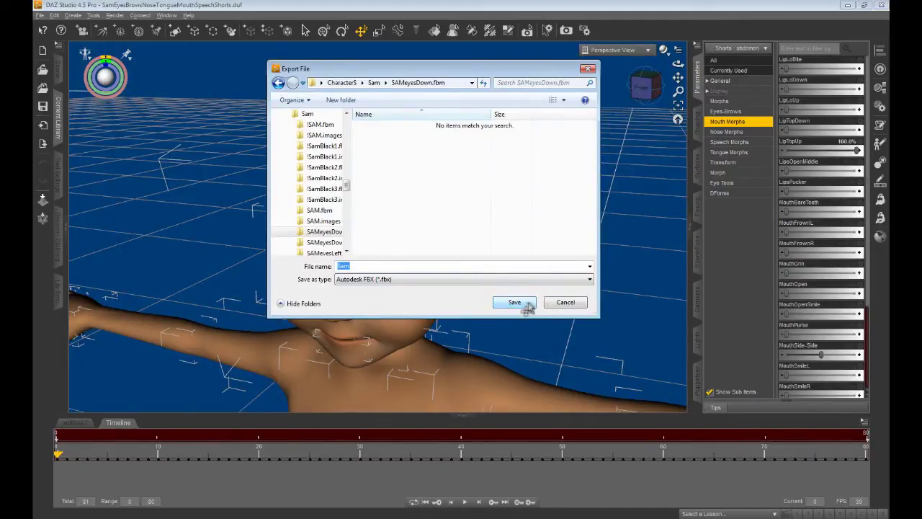
left_click(514, 302)
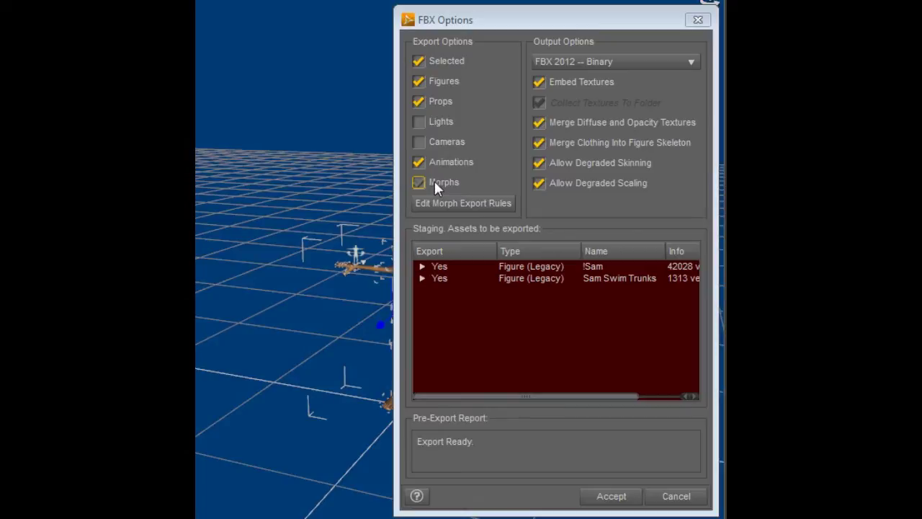
Include morphs in the FBX options, keep the default bake morph rule, and export.
left_click(448, 162)
left_click(457, 203)
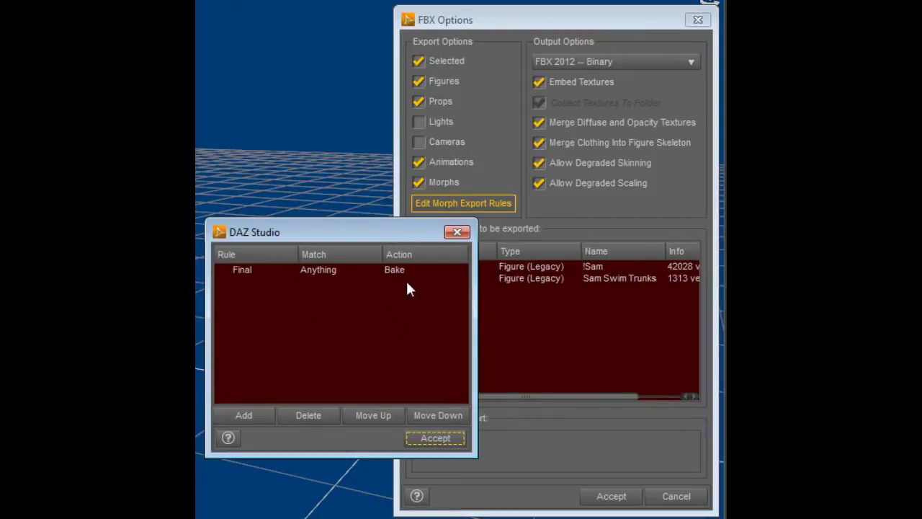
left_click(431, 441)
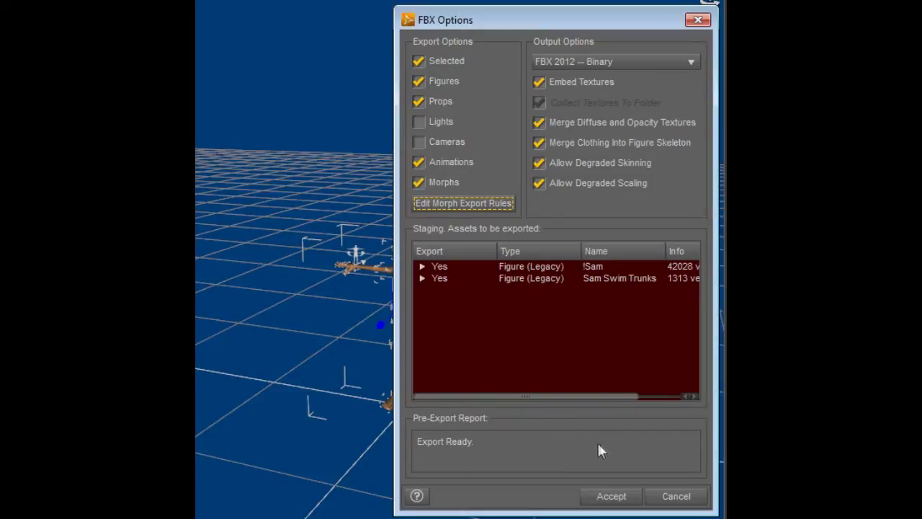
left_click(611, 496)
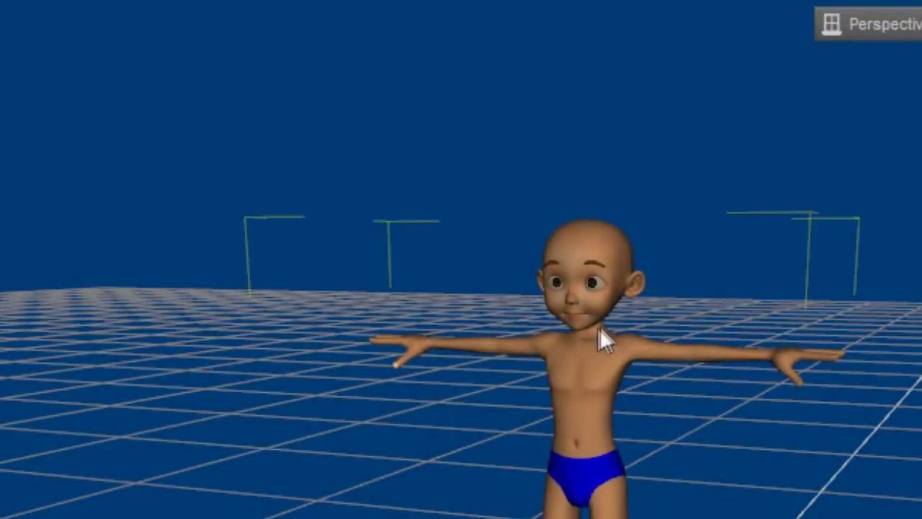
left_click(602, 333)
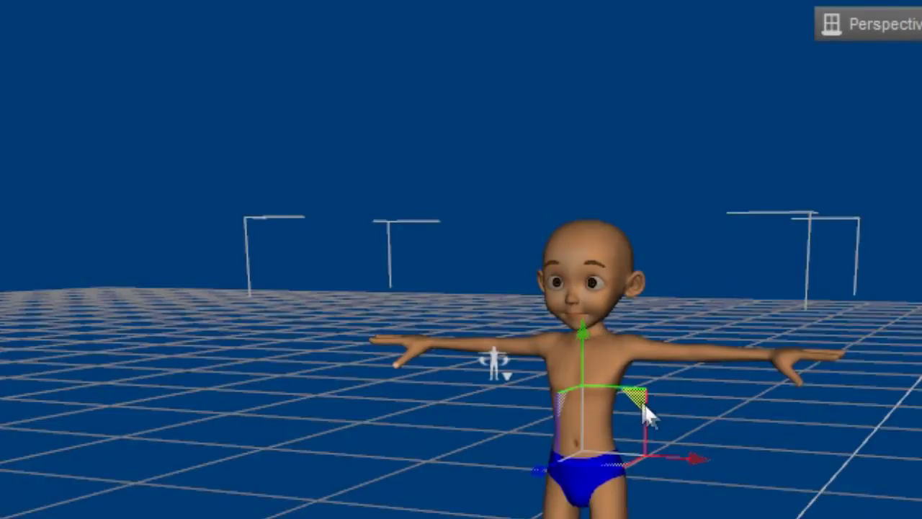
left_click_drag(638, 397, 664, 414)
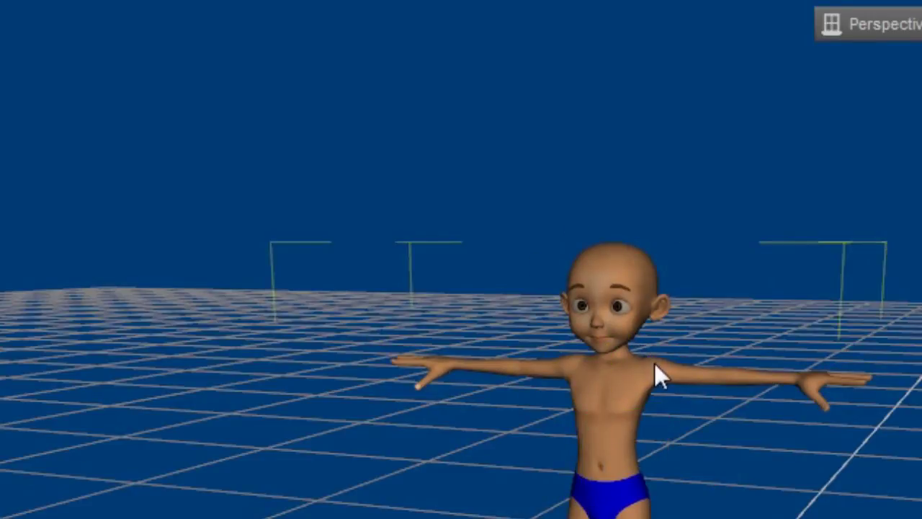
left_click_drag(663, 425, 641, 436)
left_click(605, 404)
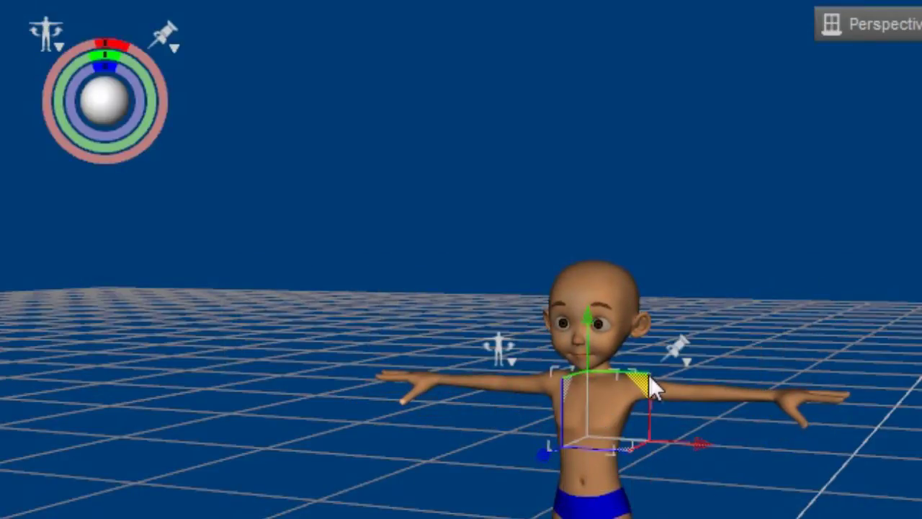
left_click_drag(649, 374, 668, 442)
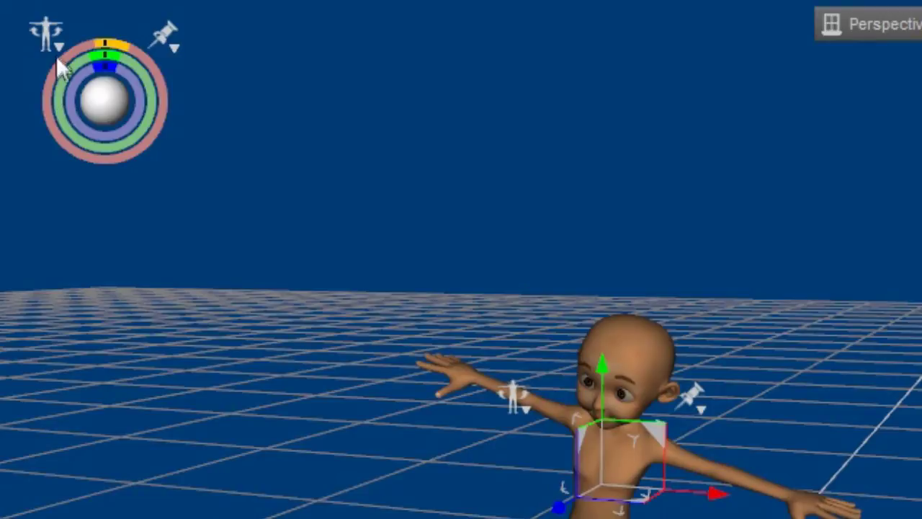
left_click(43, 27)
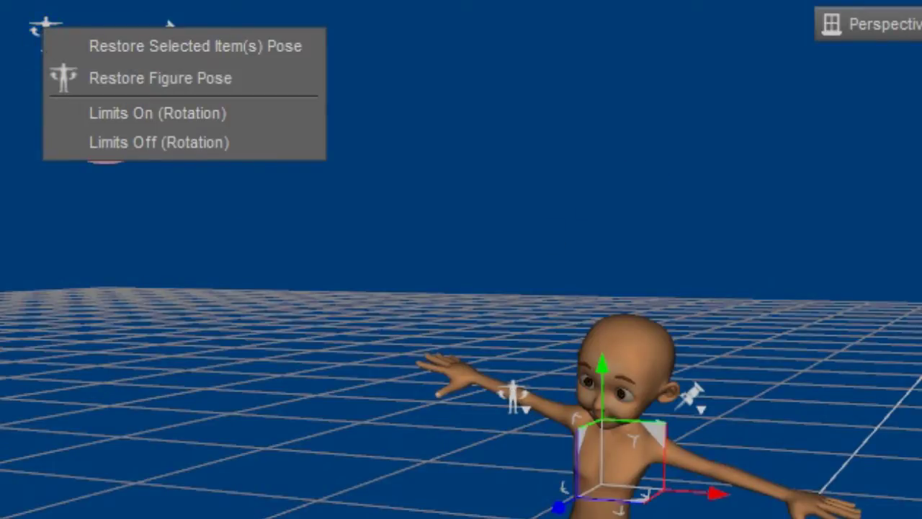
left_click(149, 80)
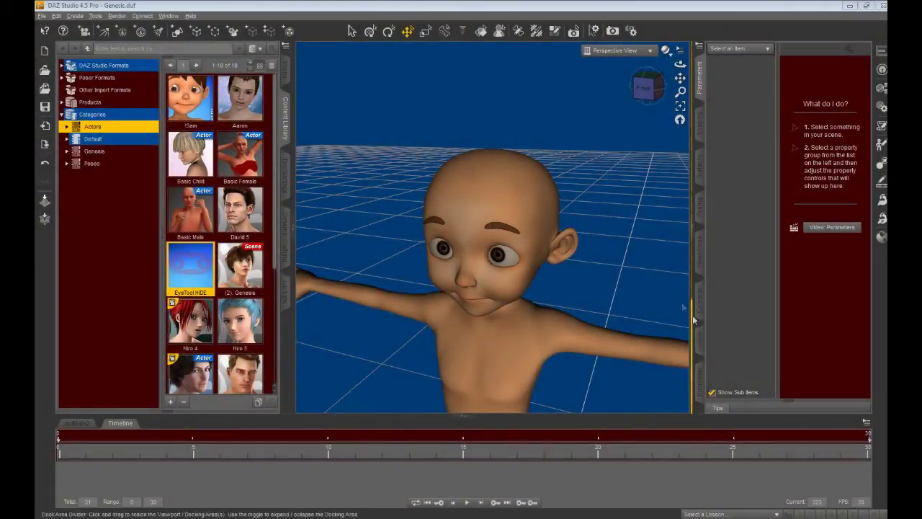
Select the Sam figure, then his head bone.
left_click(488, 196)
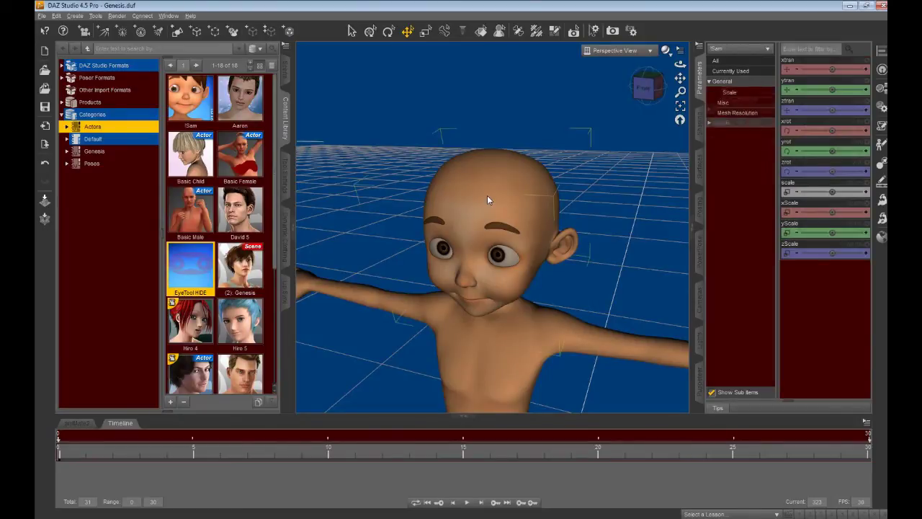
left_click(487, 196)
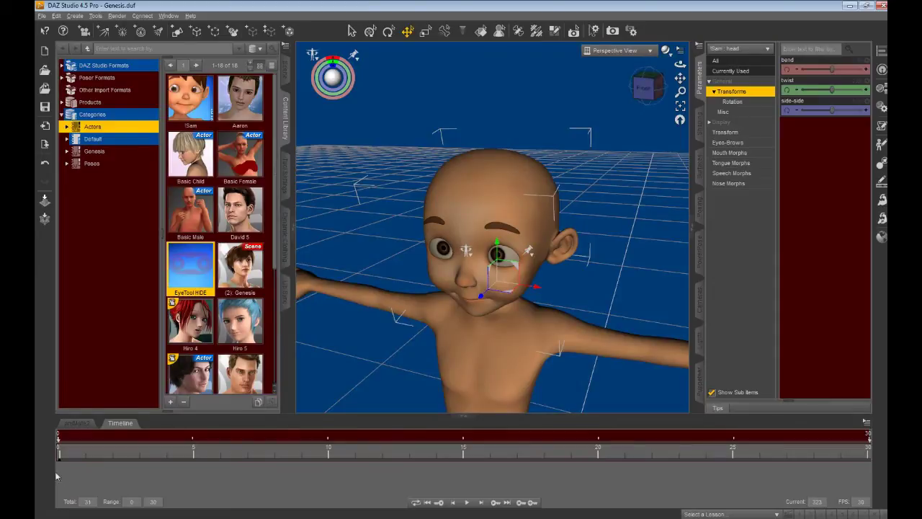
Show the aniMate2 page, zoom its ruler, and scrub the current time back to the start.
left_click(76, 423)
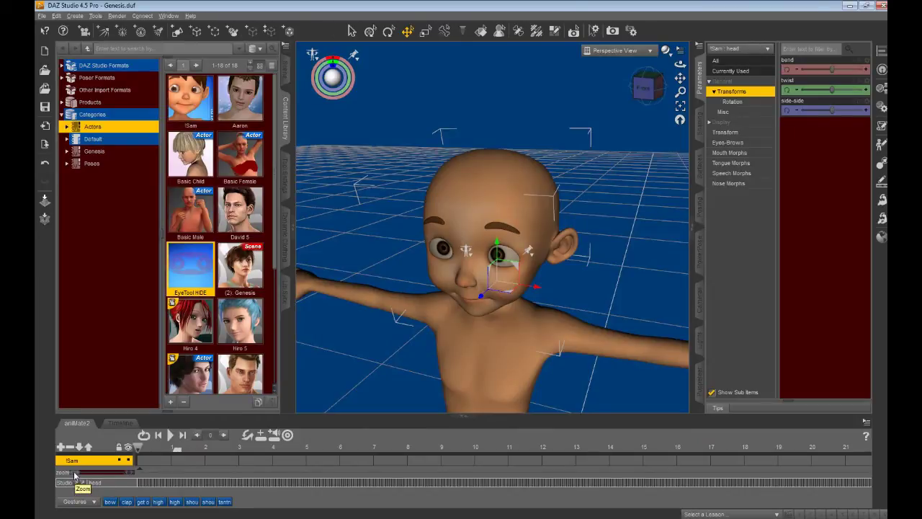
left_click_drag(74, 475, 76, 475)
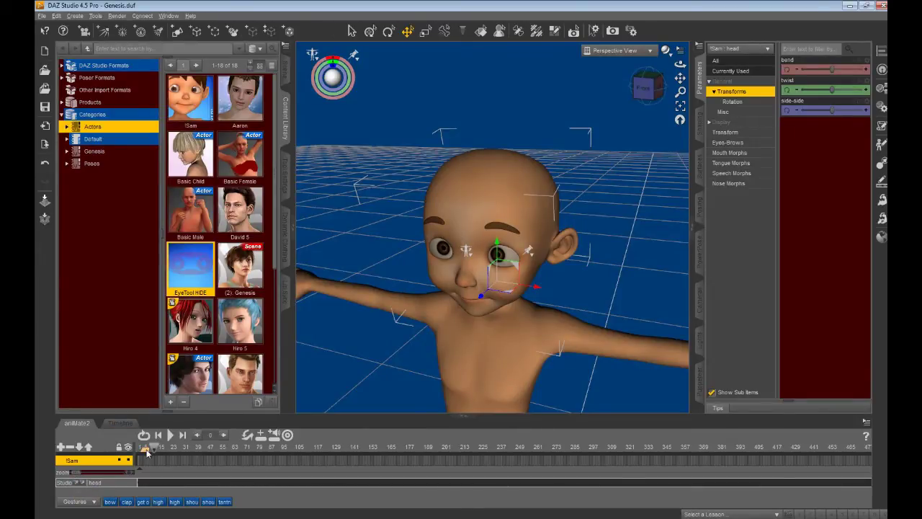
left_click_drag(146, 451, 264, 464)
left_click(143, 448)
left_click_drag(77, 473, 105, 473)
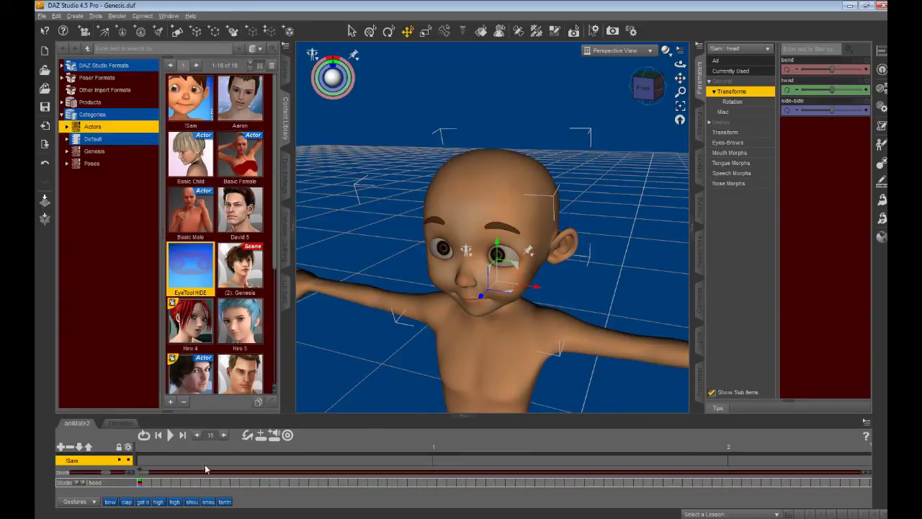
Switch between the Timeline and aniMate2 pages while rescaling the aniMate2 ruler.
left_click(119, 423)
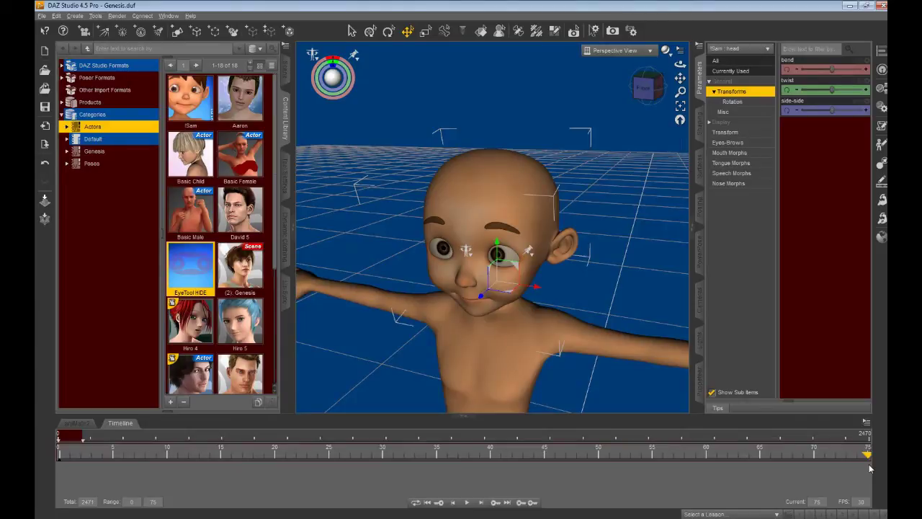
left_click(78, 423)
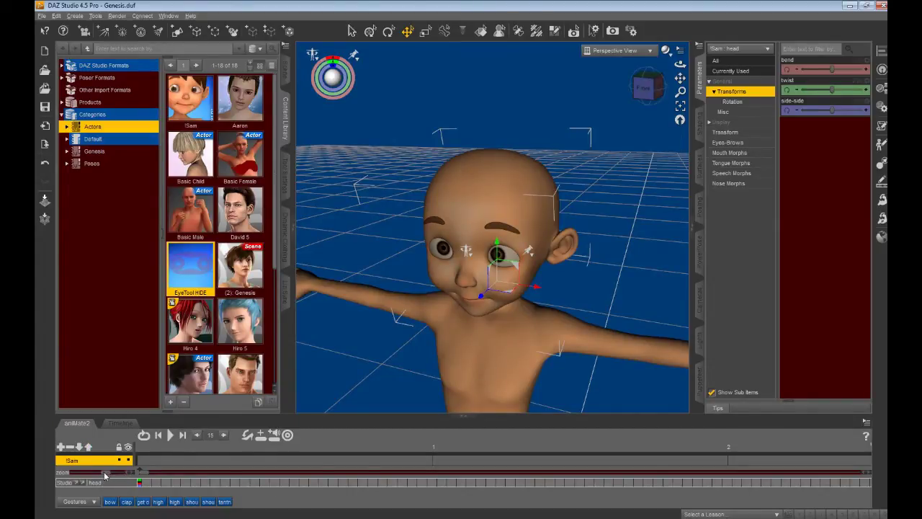
left_click_drag(104, 472, 104, 471)
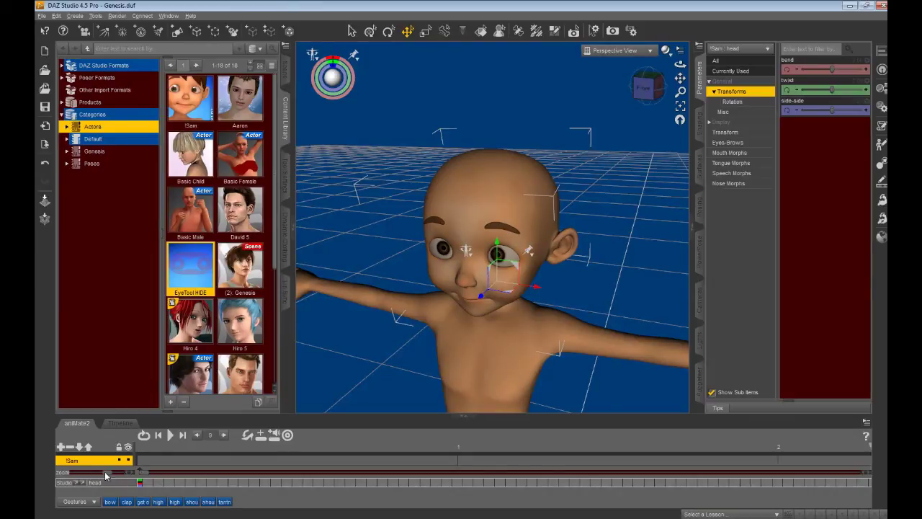
left_click(121, 424)
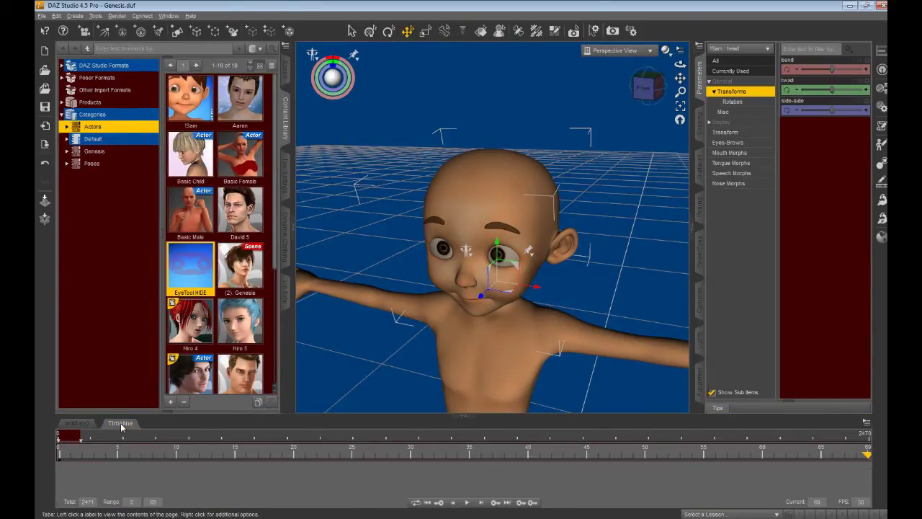
left_click(83, 424)
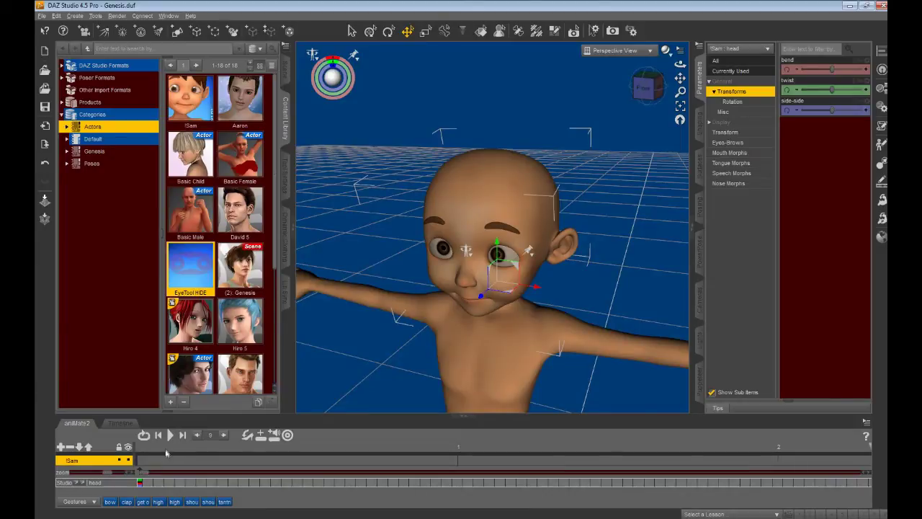
left_click(104, 471)
left_click(104, 470)
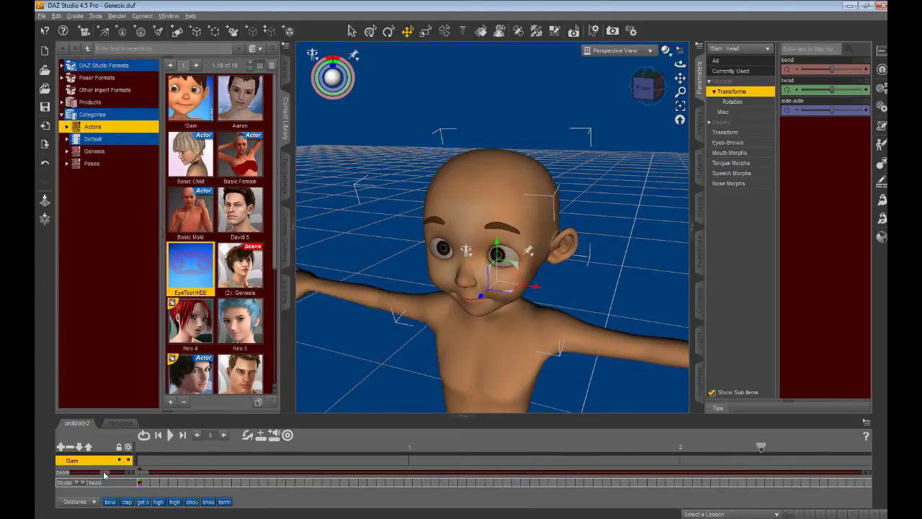
Switch to the standard timeline, return to frame 0, and set keys on frames 1 to 3.
left_click(123, 424)
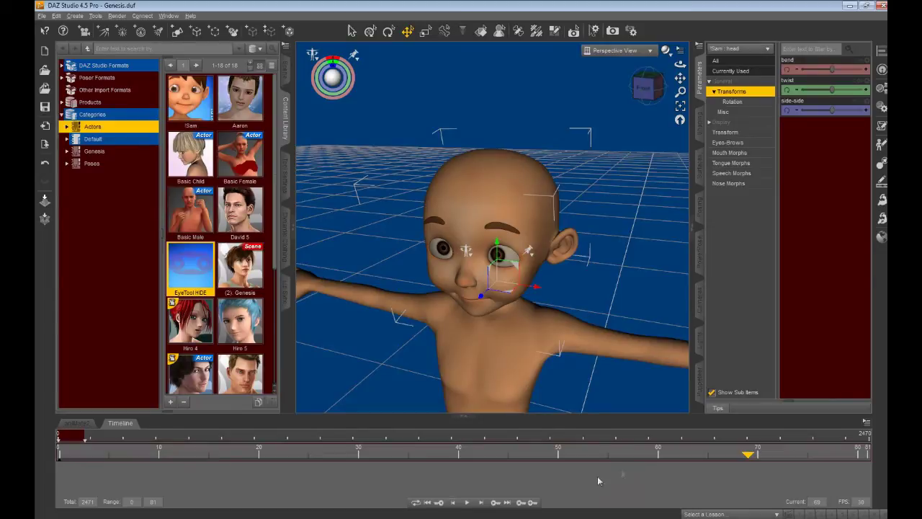
left_click(427, 502)
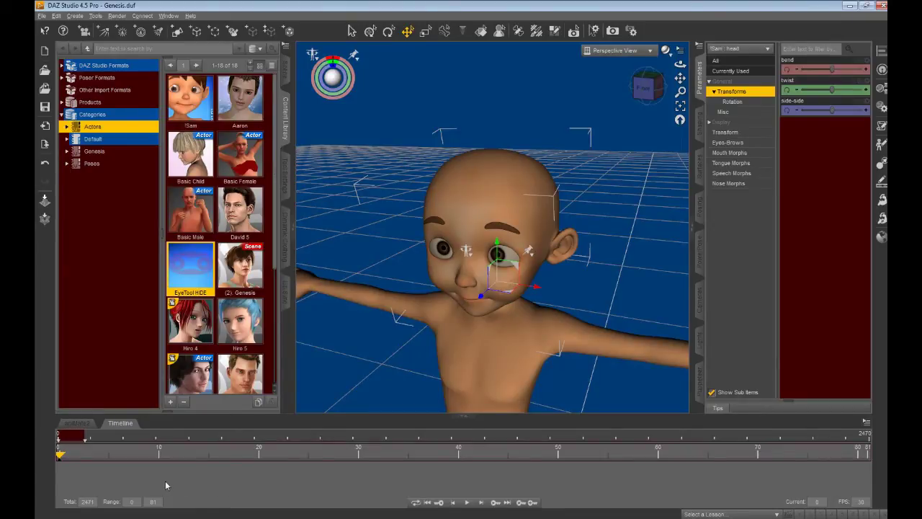
left_click(67, 456)
left_click(531, 504)
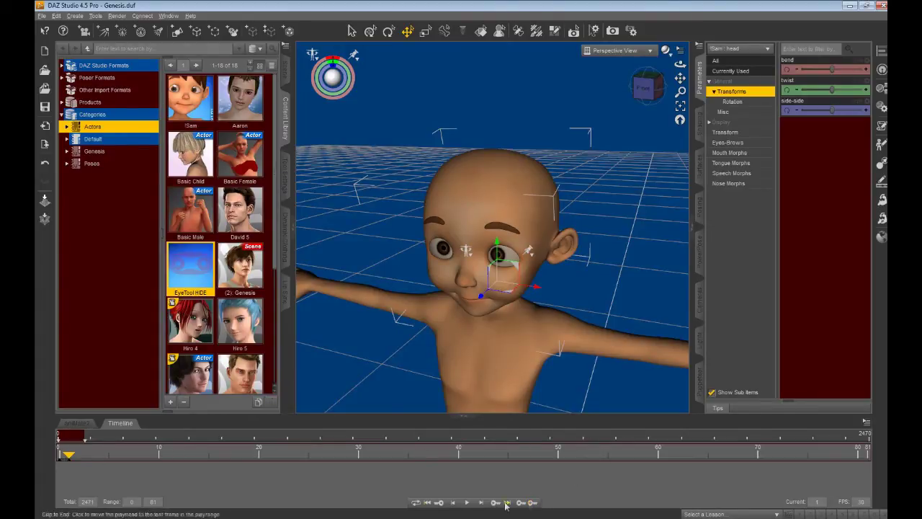
left_click(80, 463)
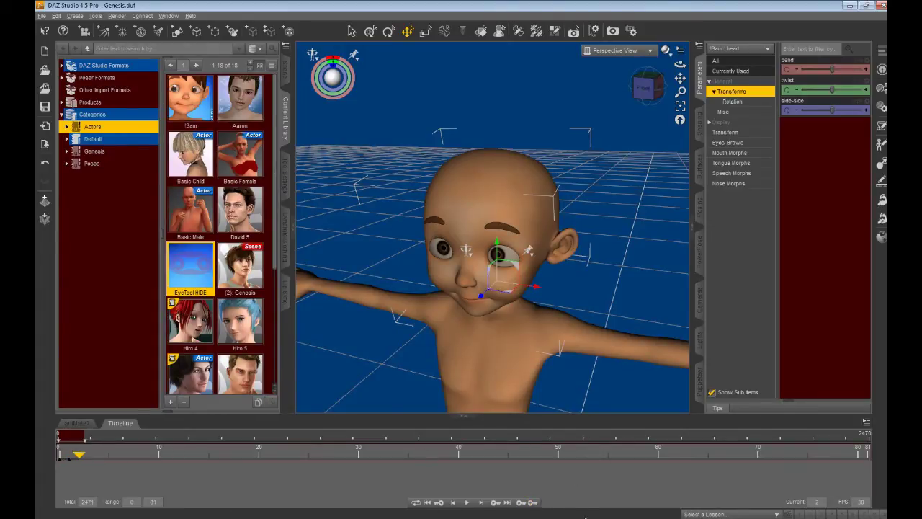
left_click(531, 502)
left_click(90, 464)
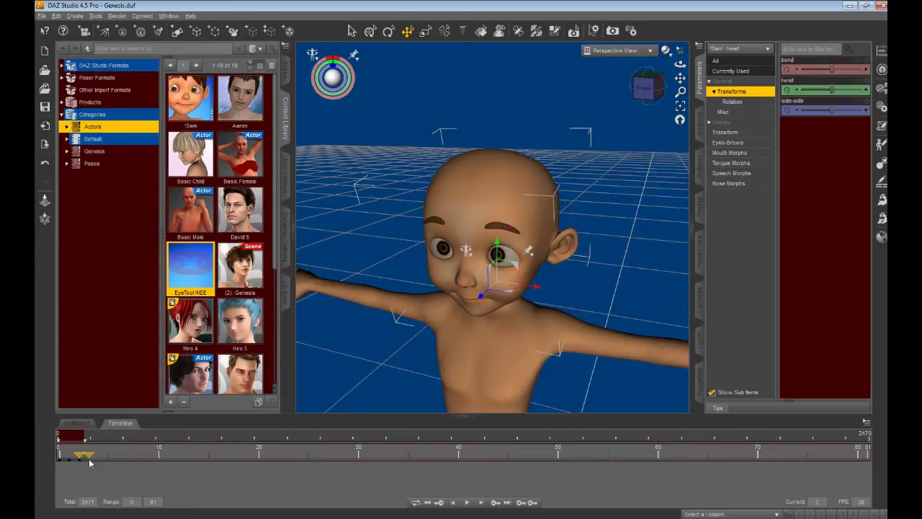
left_click(531, 503)
Set keys on frames 4, 6 and 7 of the timeline.
left_click(100, 464)
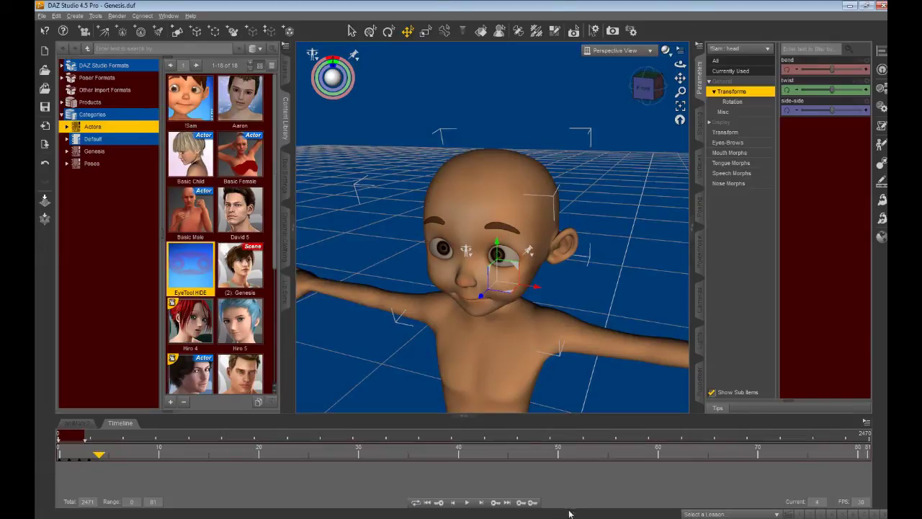
left_click(530, 502)
left_click(108, 464)
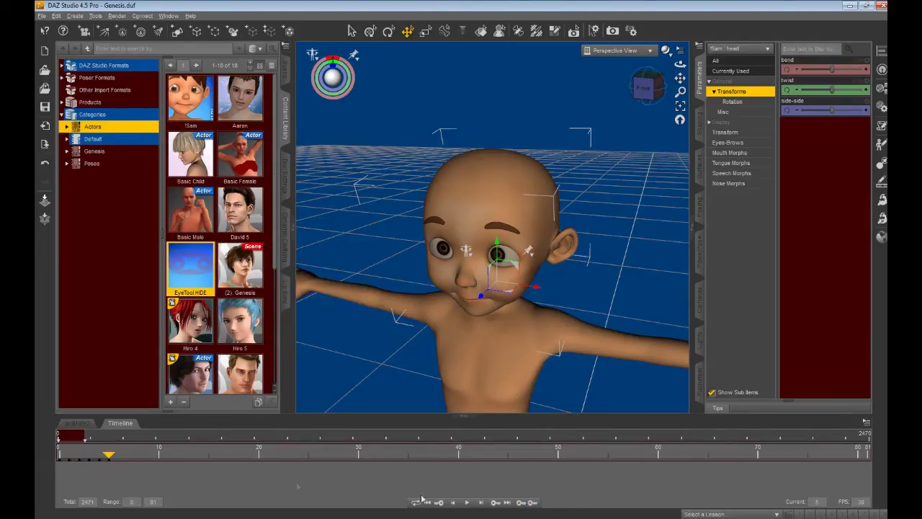
left_click(120, 464)
left_click(530, 502)
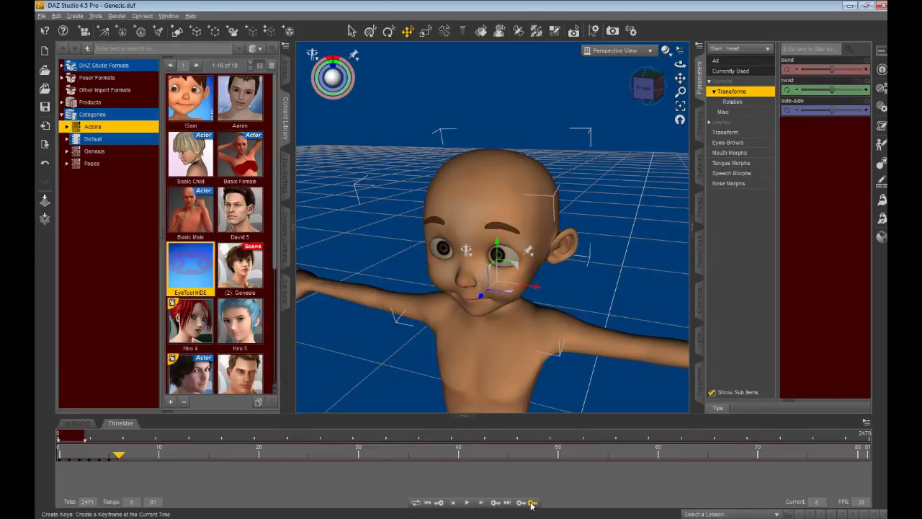
left_click(128, 460)
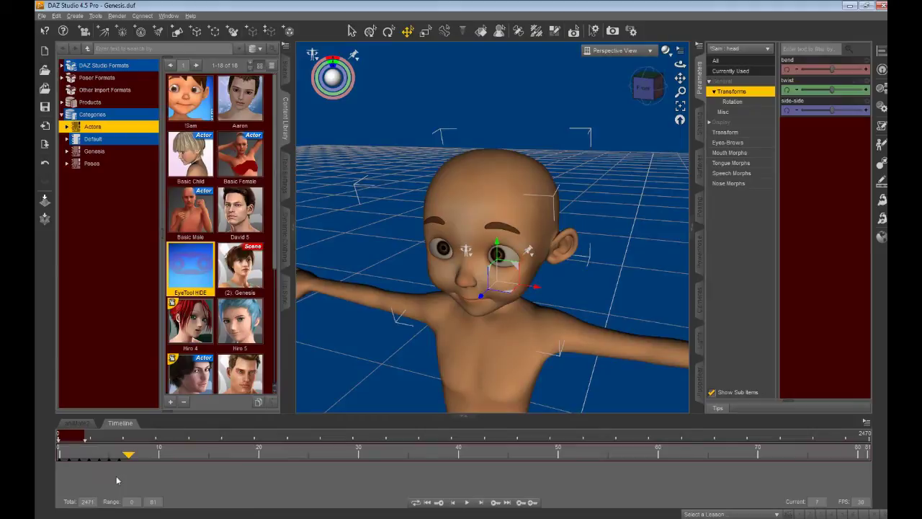
left_click(531, 502)
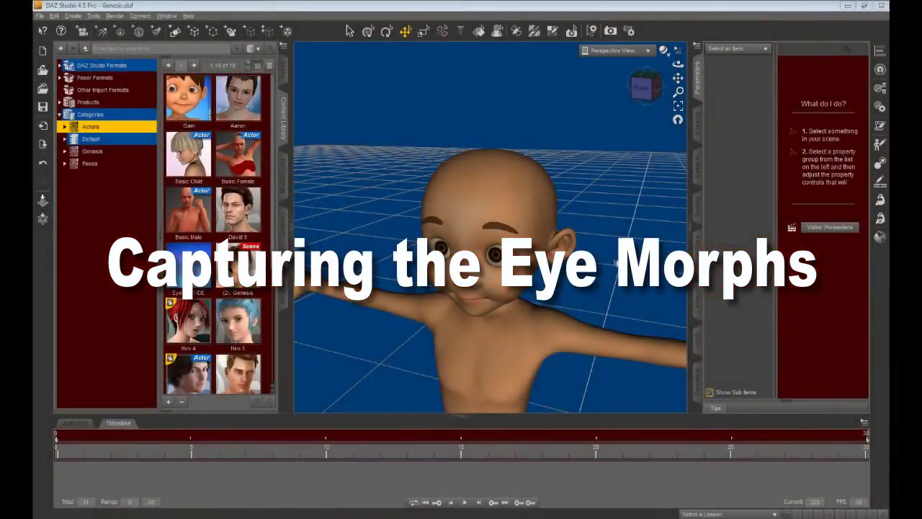
Select Sam's head in the viewport and list his node hierarchy in the Scene pane.
left_click(484, 190)
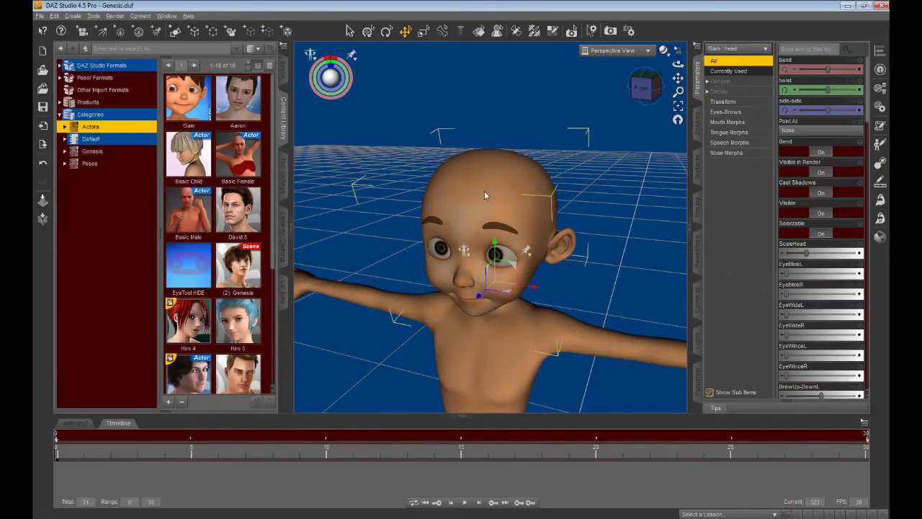
left_click(283, 72)
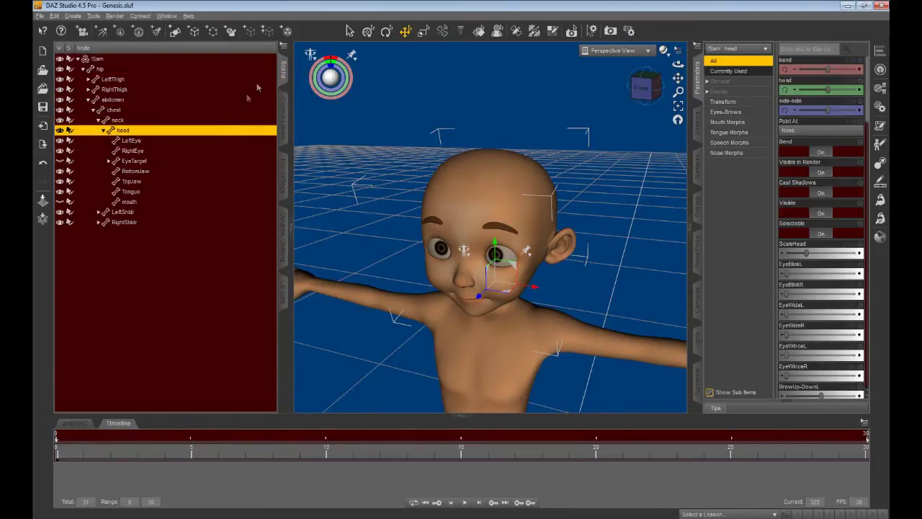
Select the EyeTarget node under Sam's head and show all its parameters, including Look Up-Down.
left_click(104, 130)
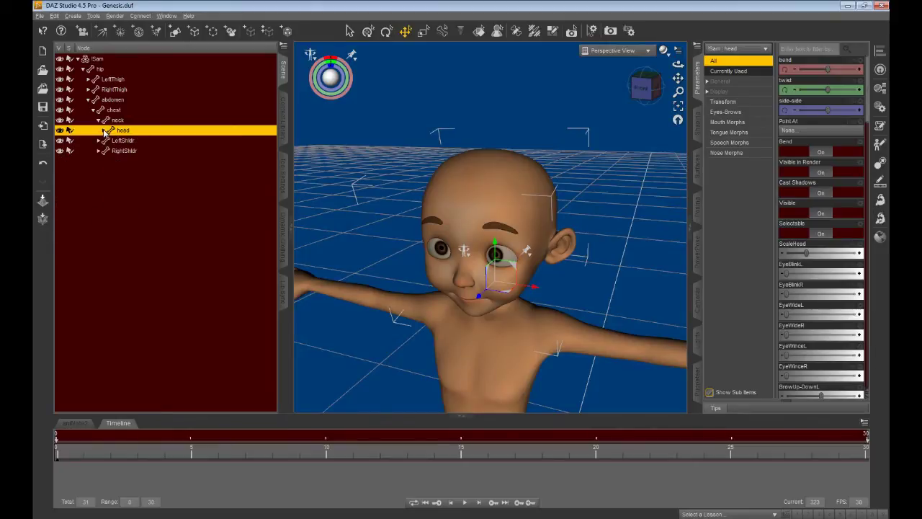
left_click(104, 131)
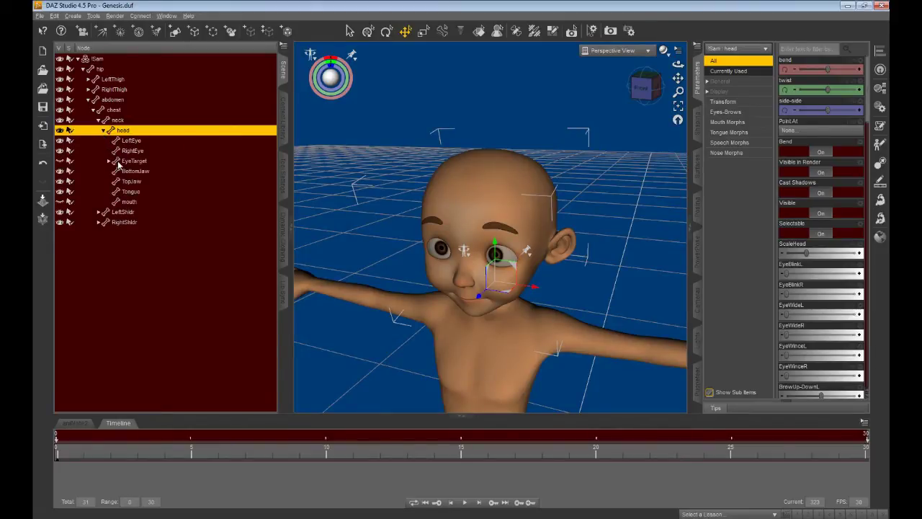
left_click(118, 161)
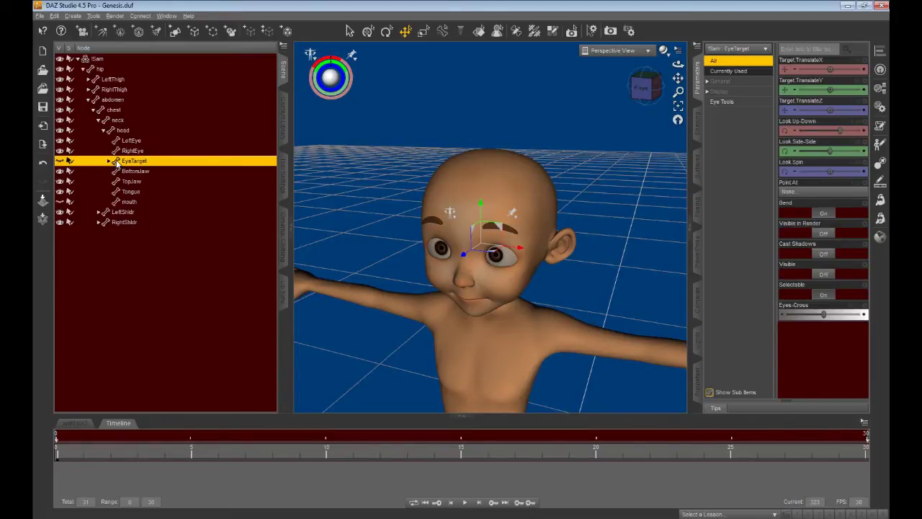
double_click(118, 162)
left_click(731, 103)
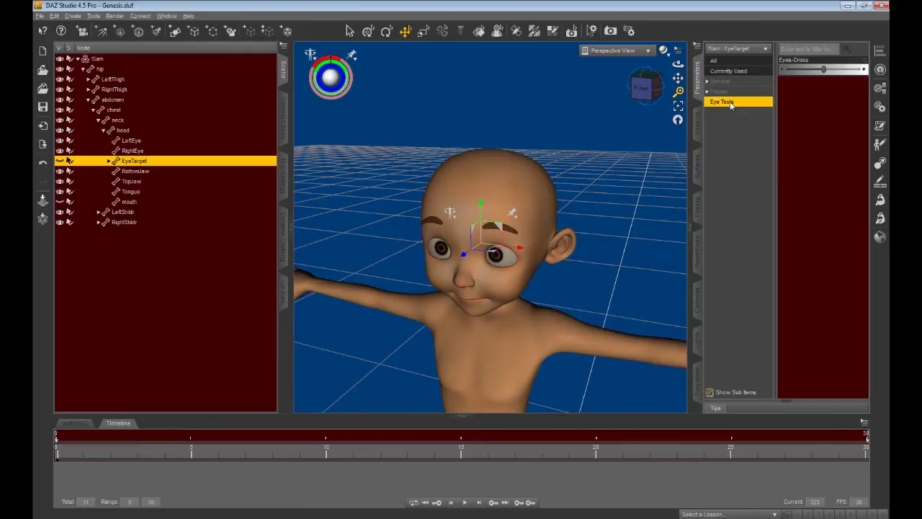
left_click(728, 64)
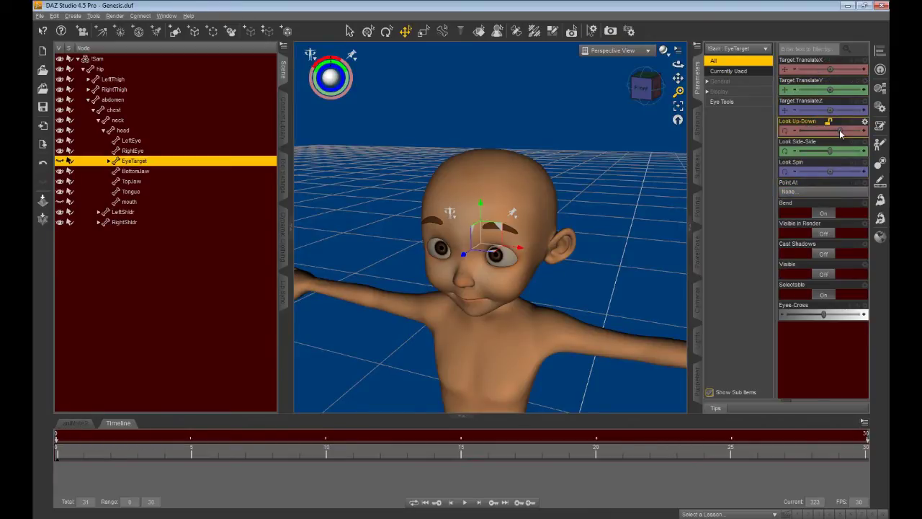
Set EyeTarget's Look Up-Down to its 20.00 maximum by entering 21.
left_click_drag(840, 133, 858, 138)
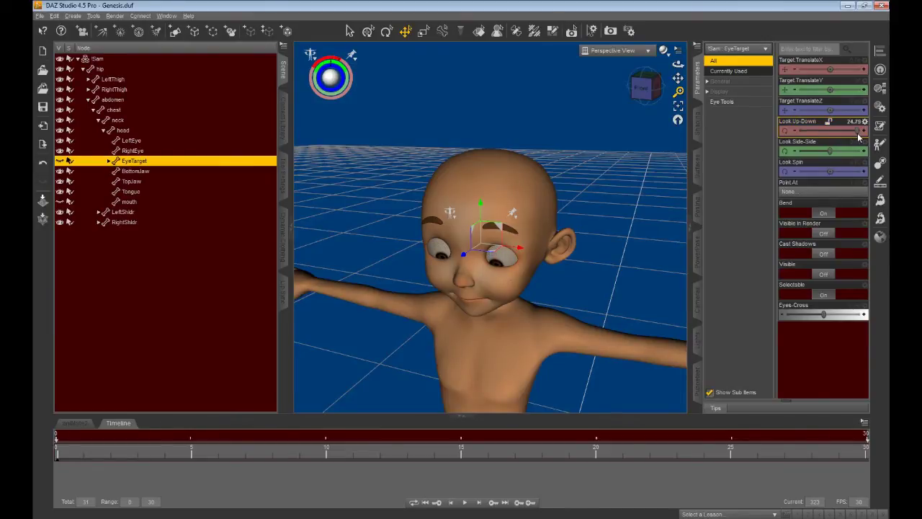
left_click_drag(857, 136, 854, 135)
left_click(855, 123)
type("21")
left_click(834, 147)
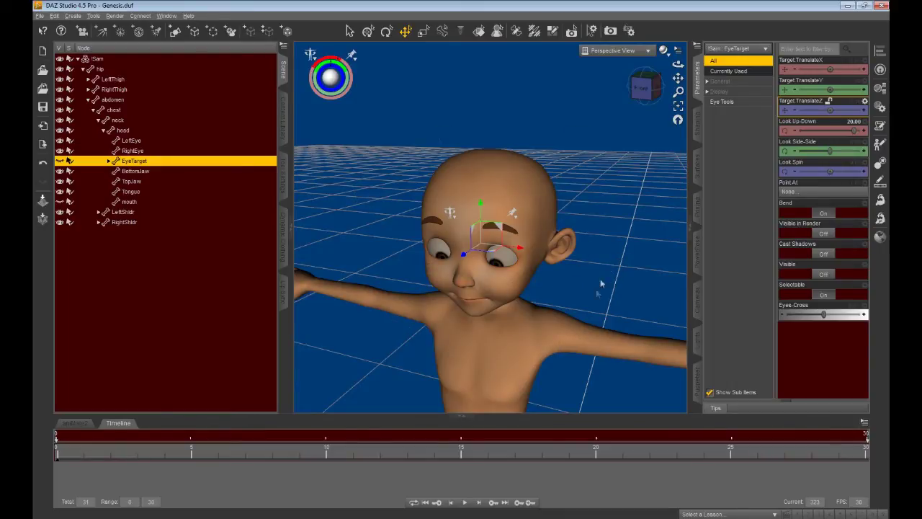
Select the whole figure and export it to an FBX file named SamEyesDown.
right_click(479, 350)
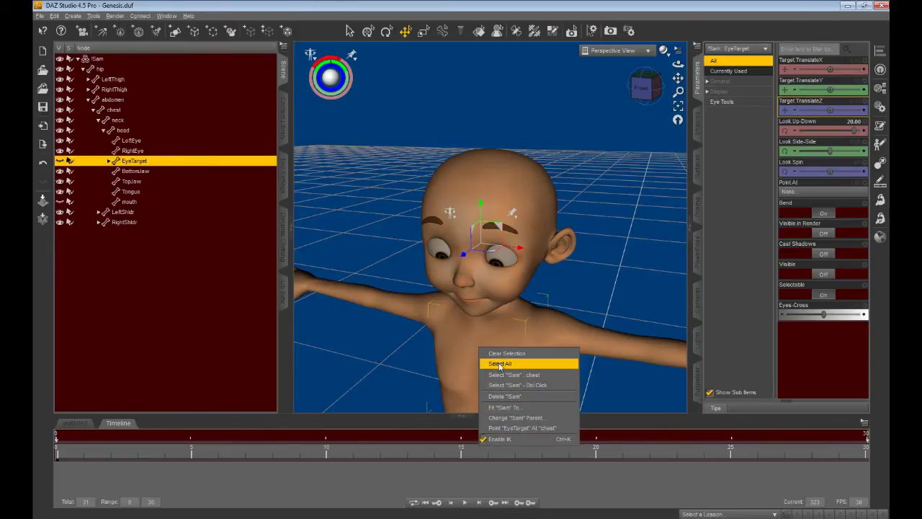
left_click(500, 363)
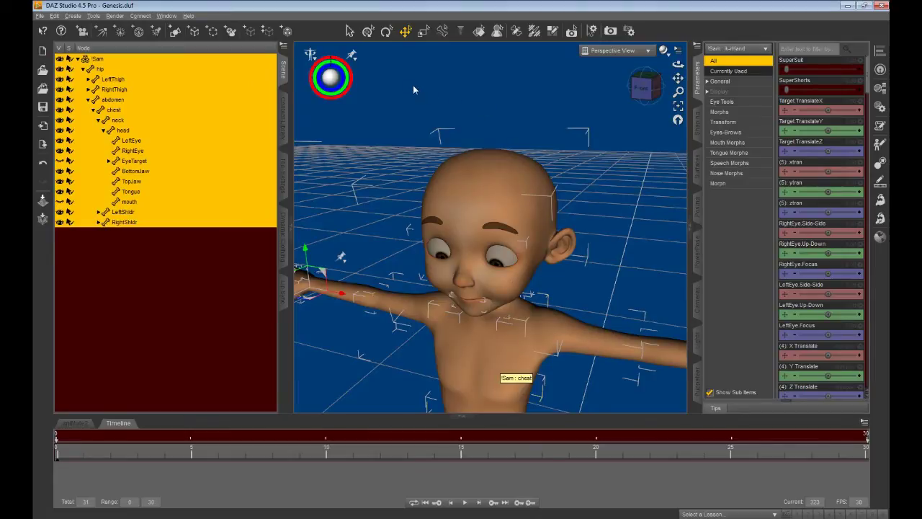
left_click(40, 15)
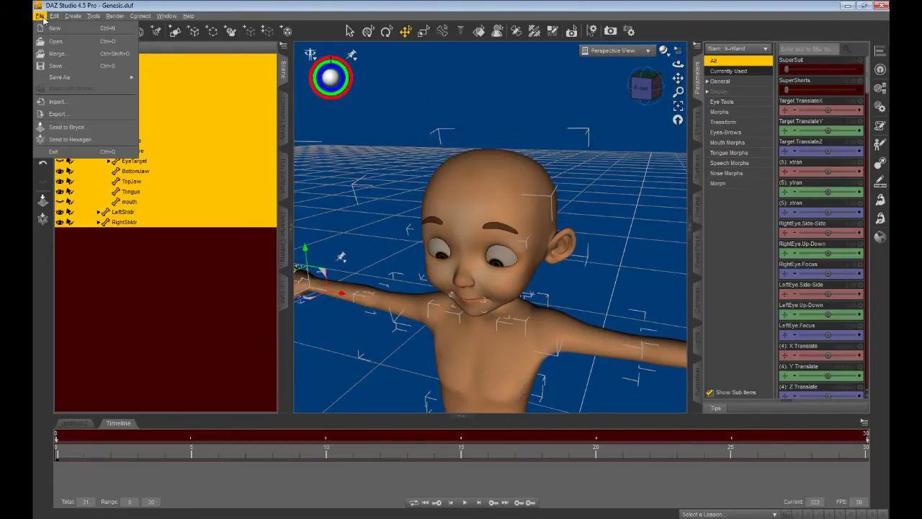
left_click(57, 114)
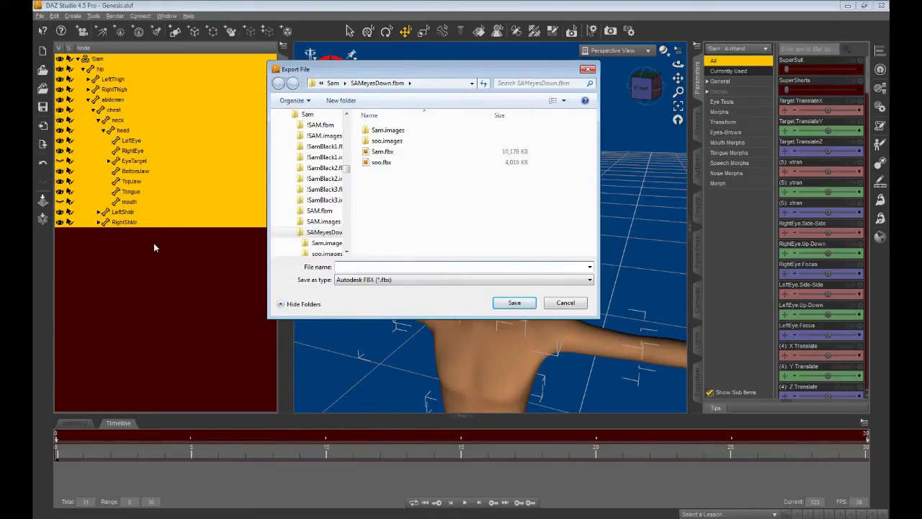
type("Sa")
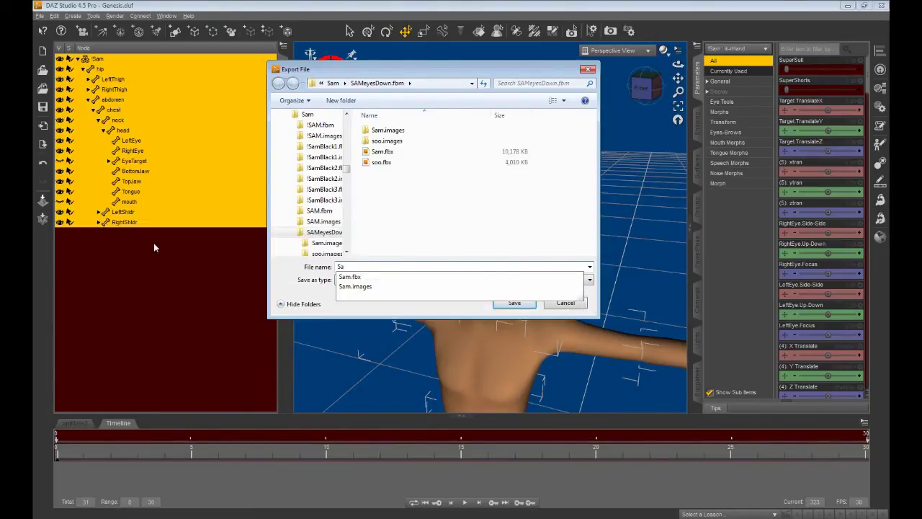
type("nE")
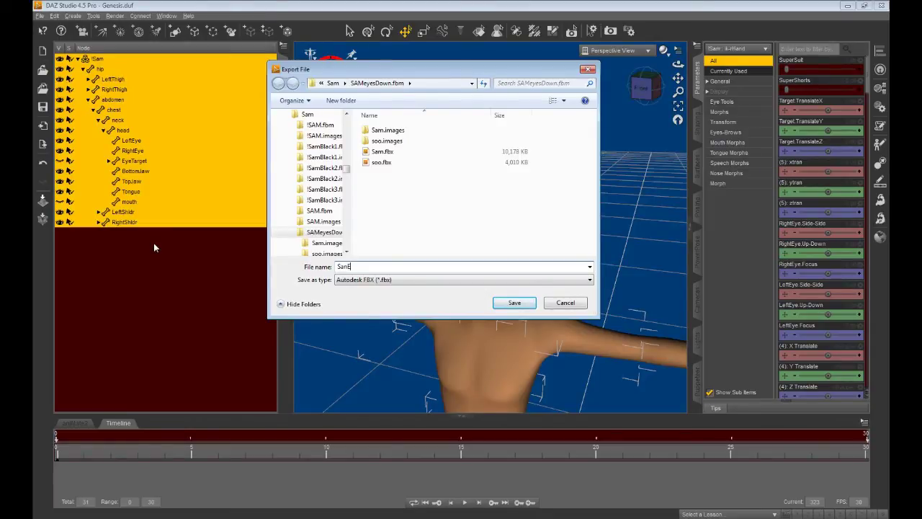
type("yesDown")
left_click(521, 308)
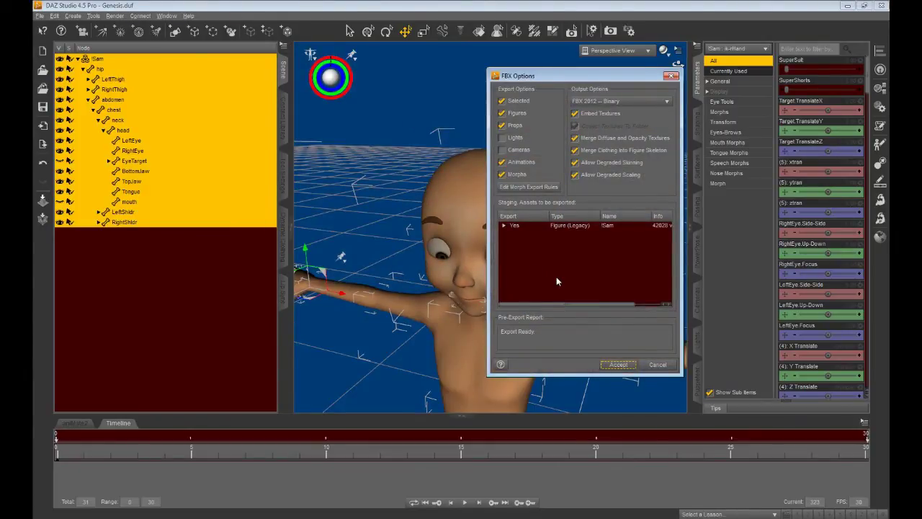
Include morphs, accept the bake morph export rule, and write SamEyesDown.fbx.
left_click(514, 173)
left_click(527, 188)
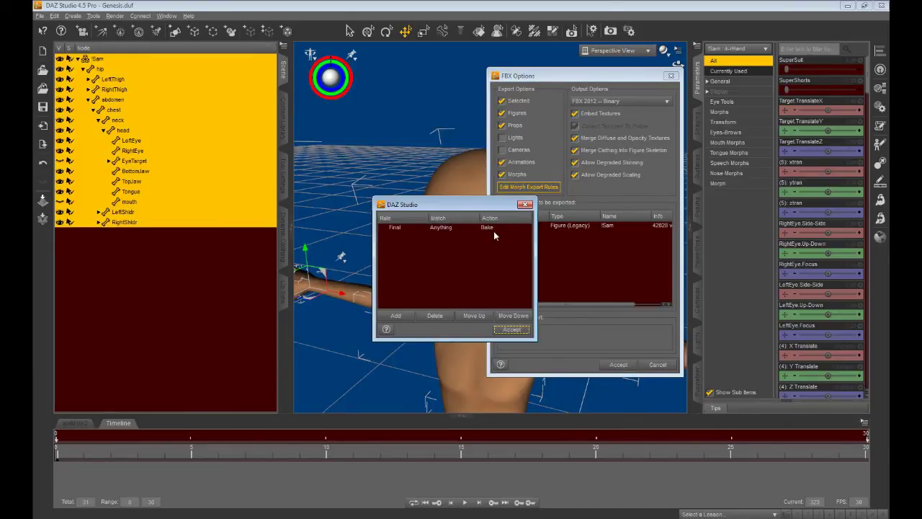
left_click(511, 329)
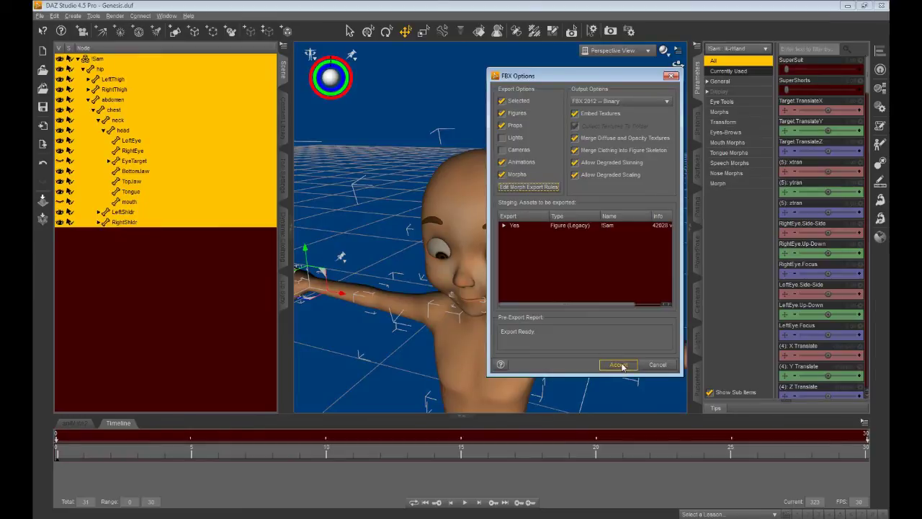
left_click(618, 364)
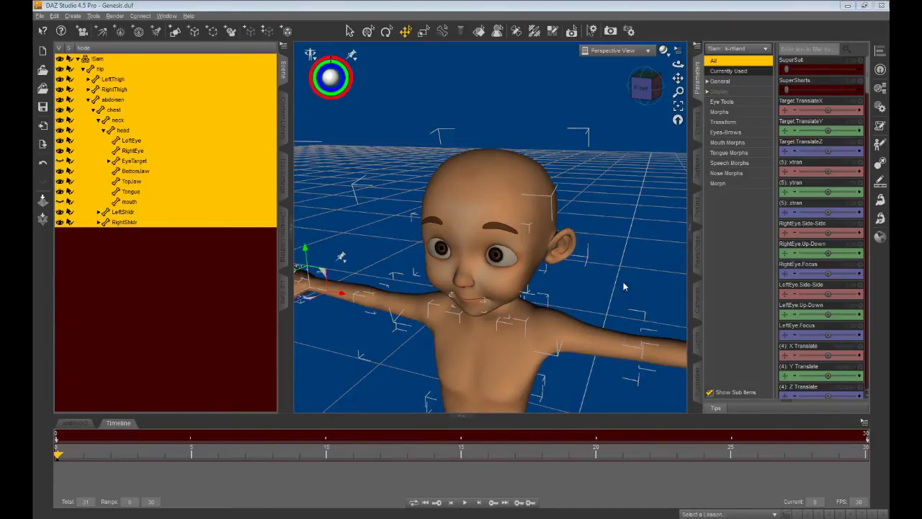
Reselect EyeTarget, show all its parameters, and set Look Up-Down to -20.00.
left_click(124, 160)
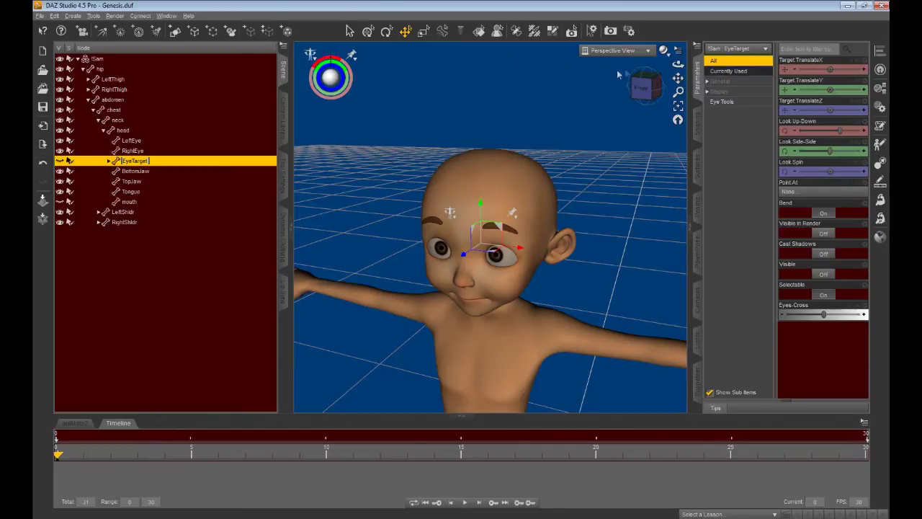
left_click(722, 102)
left_click(726, 63)
left_click_drag(842, 132, 811, 131)
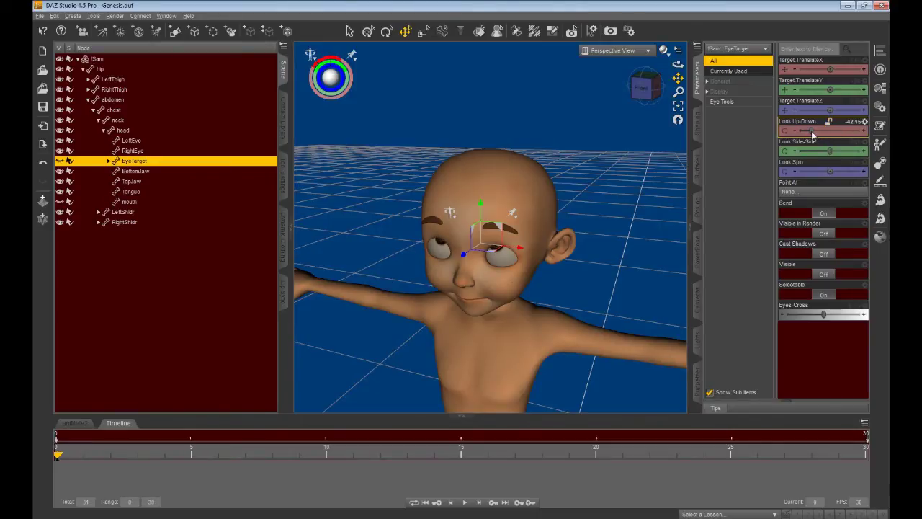
left_click(854, 124)
key("Return")
Select the whole figure and save an FBX export named SamEyesUp.
right_click(482, 349)
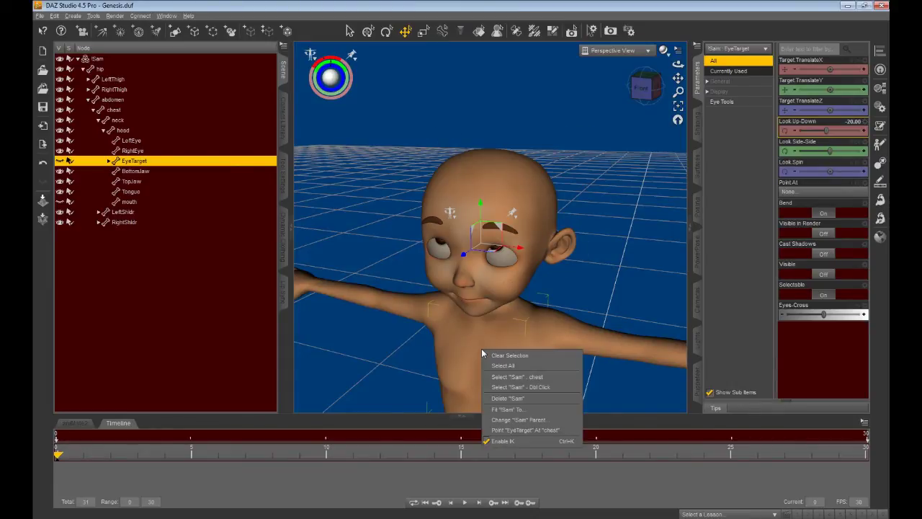
left_click(512, 366)
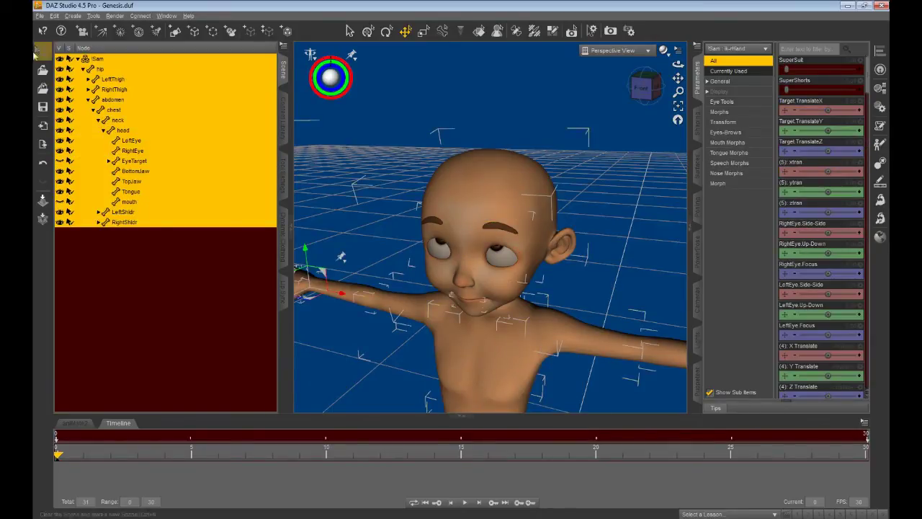
left_click(42, 15)
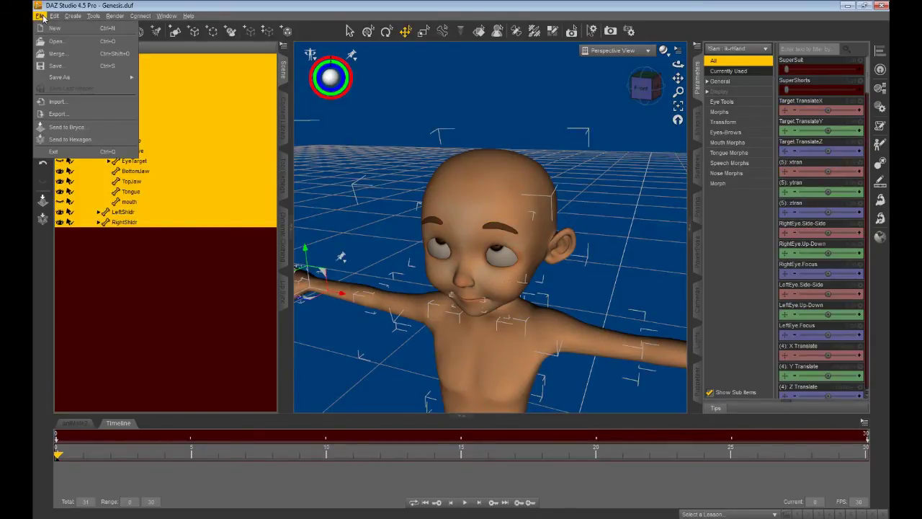
left_click(71, 120)
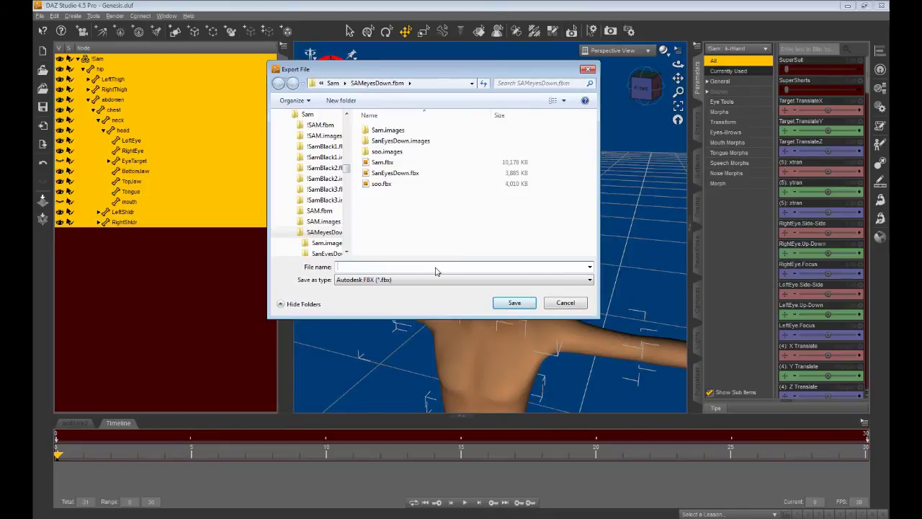
type("Samey")
key("Delete")
type("EyesUp")
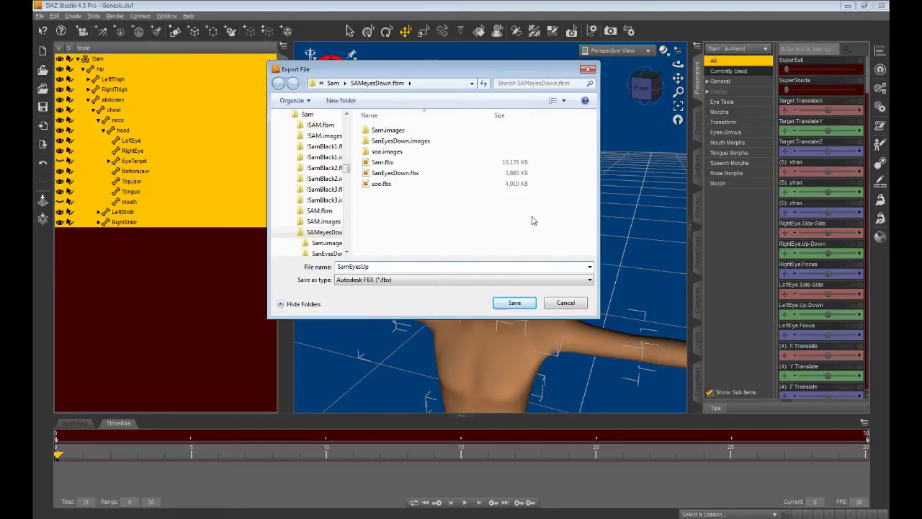
left_click(511, 304)
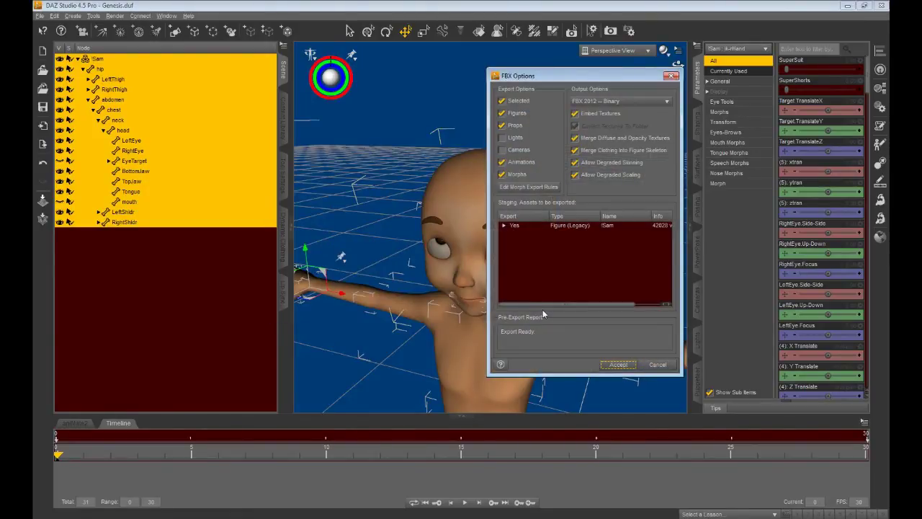
Accept the morph export rule and run the SamEyesUp FBX export.
left_click(530, 187)
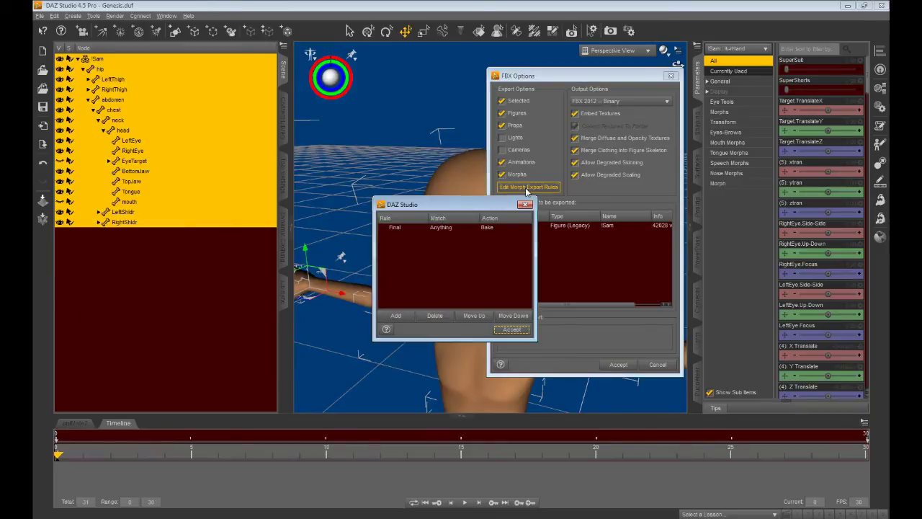
left_click(516, 331)
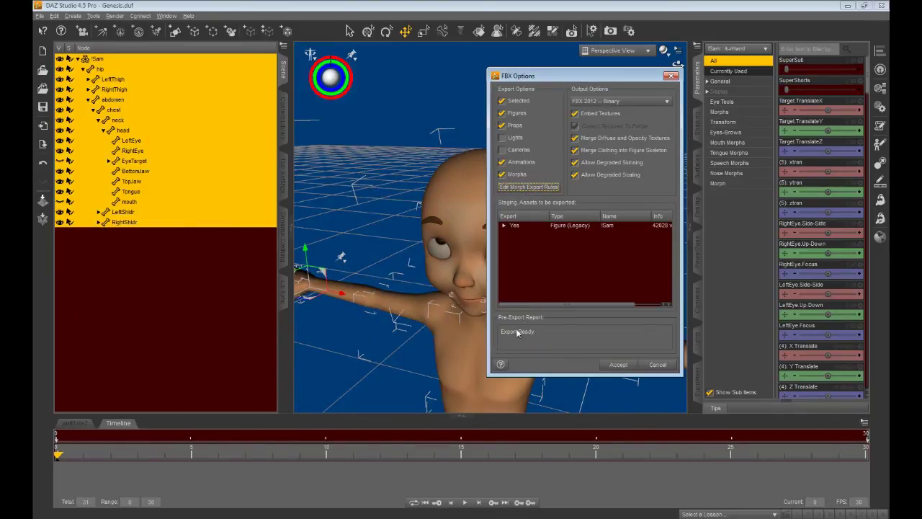
left_click(617, 365)
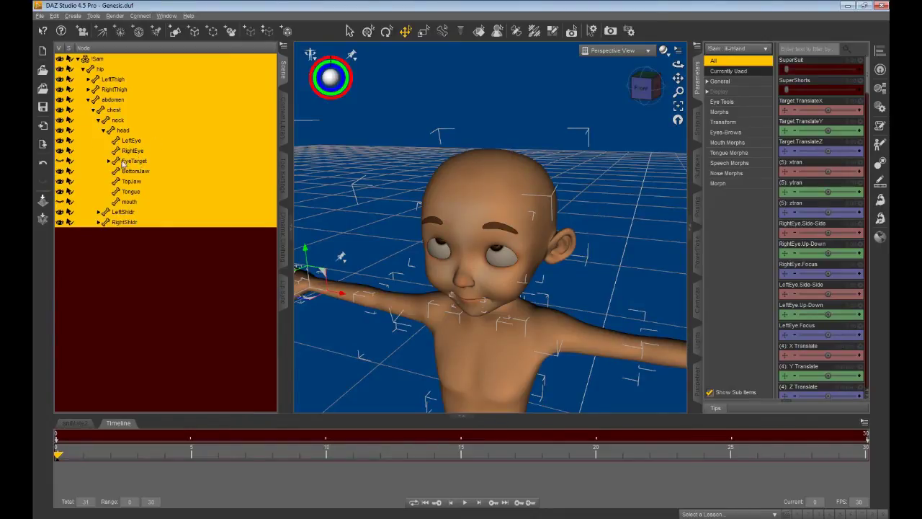
Reselect EyeTarget, reset Look Up-Down to default, and raise Look Side-Side to about 27.
left_click(130, 161)
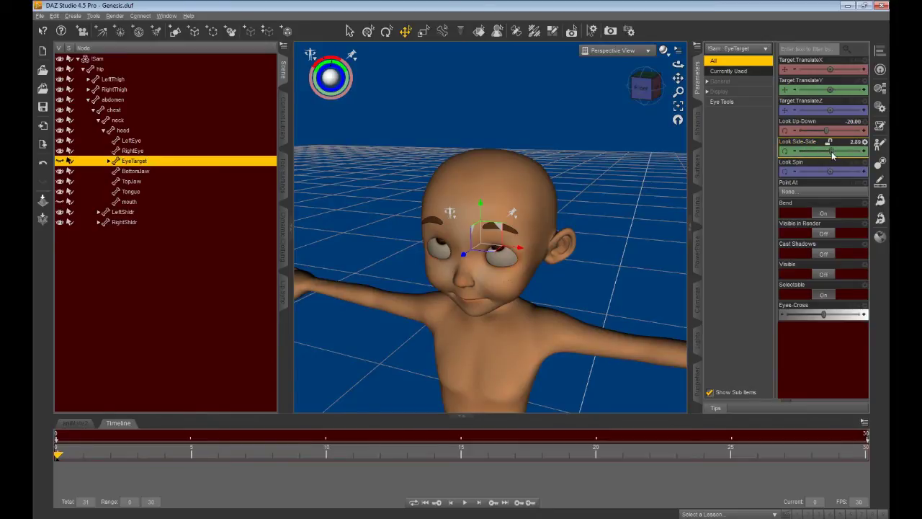
mouse_move(831, 152)
left_mouse_down()
mouse_move(861, 158)
mouse_move(833, 159)
left_mouse_up()
left_click(865, 124)
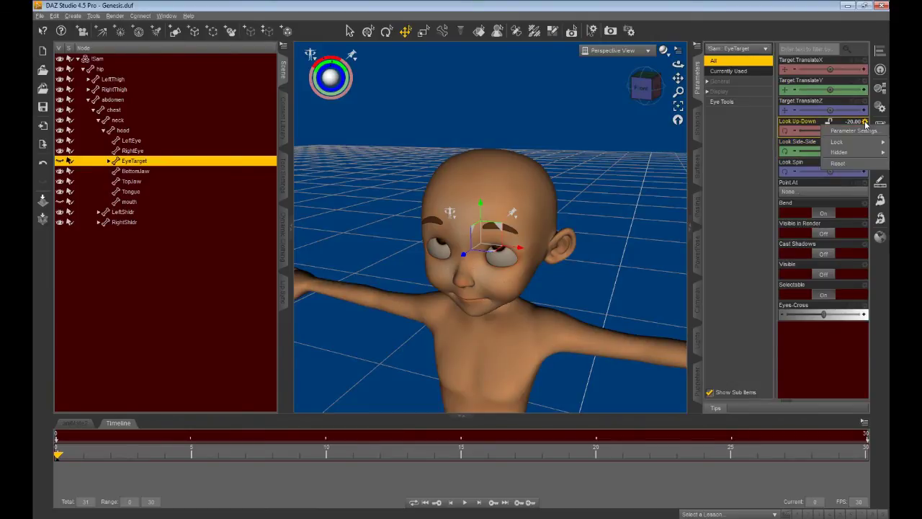
left_click(852, 166)
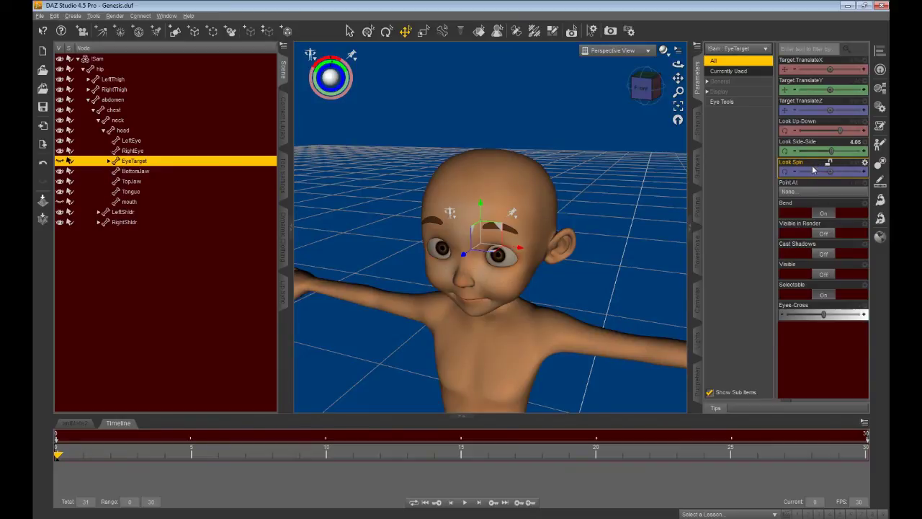
left_click_drag(831, 150, 844, 154)
Set EyeTarget's Look Side-Side to -30.00 so Sam looks toward the image's left.
left_click(854, 144)
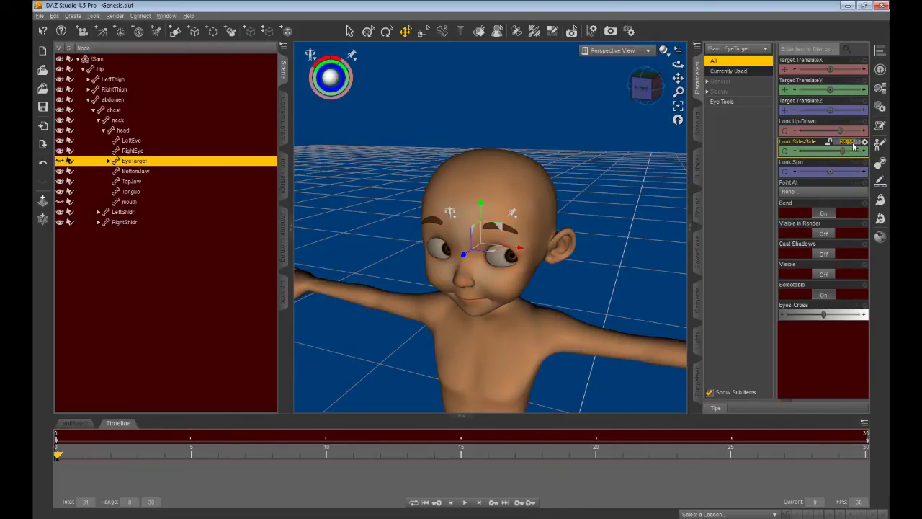
type("30")
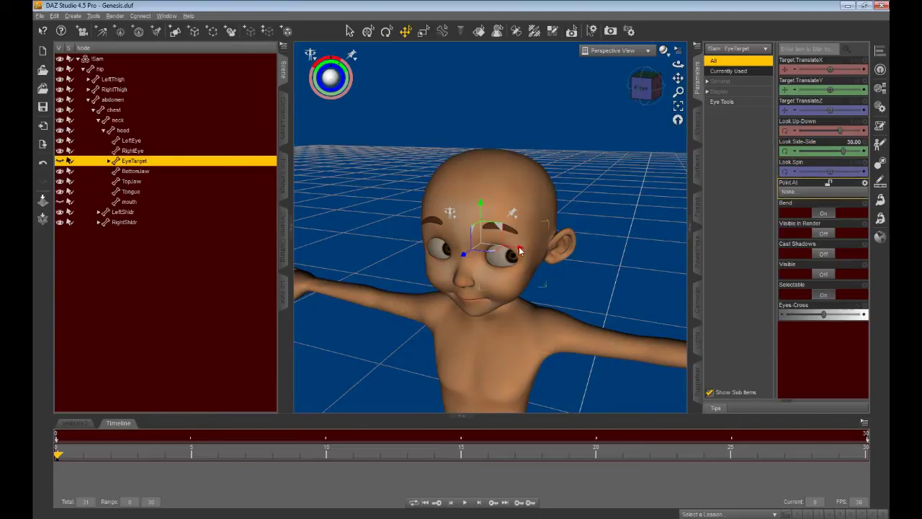
left_click_drag(846, 155, 828, 160)
left_click(853, 143)
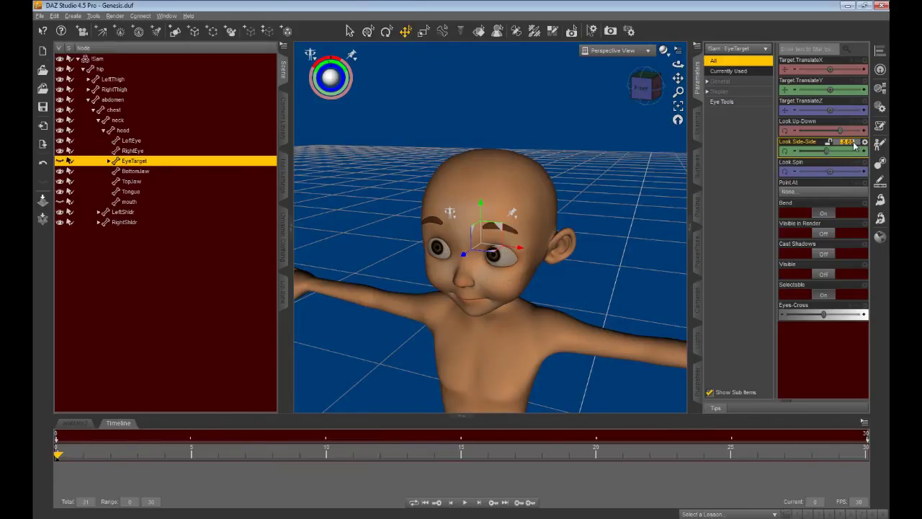
key("BackSpace")
type("-30")
key("Return")
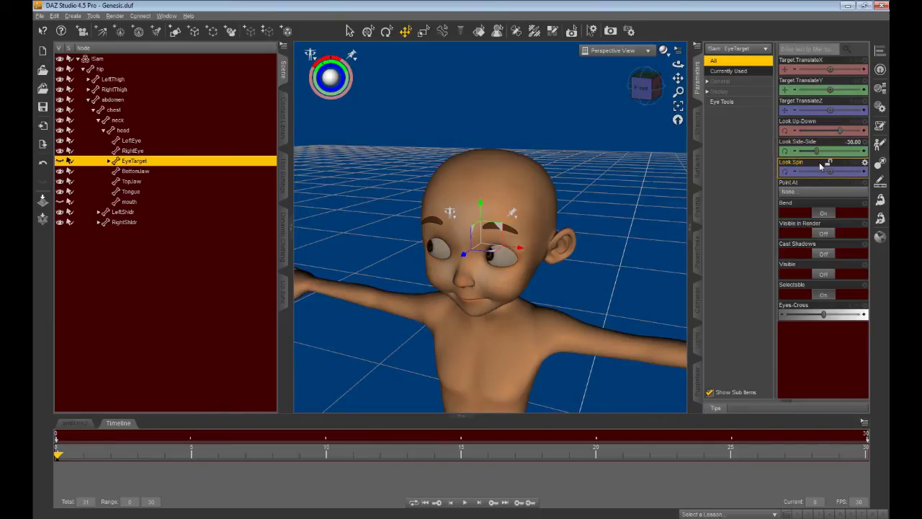
right_click(481, 362)
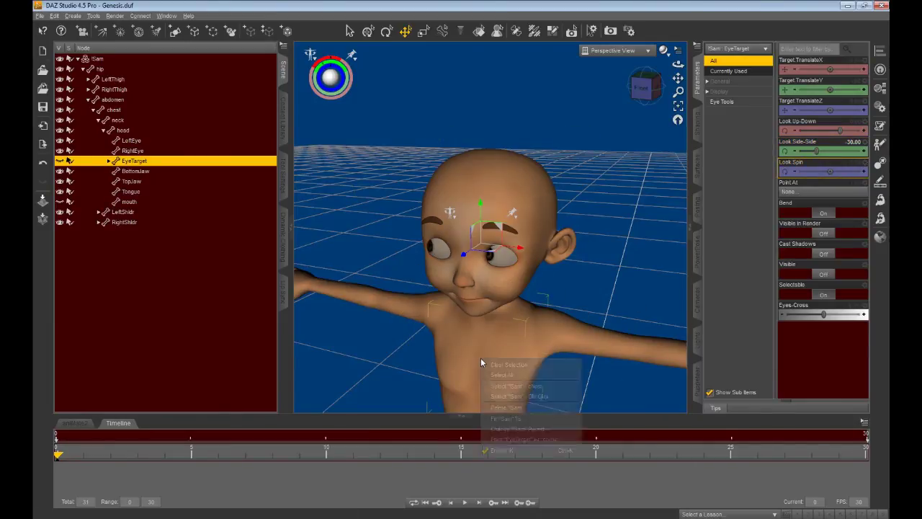
left_click(502, 375)
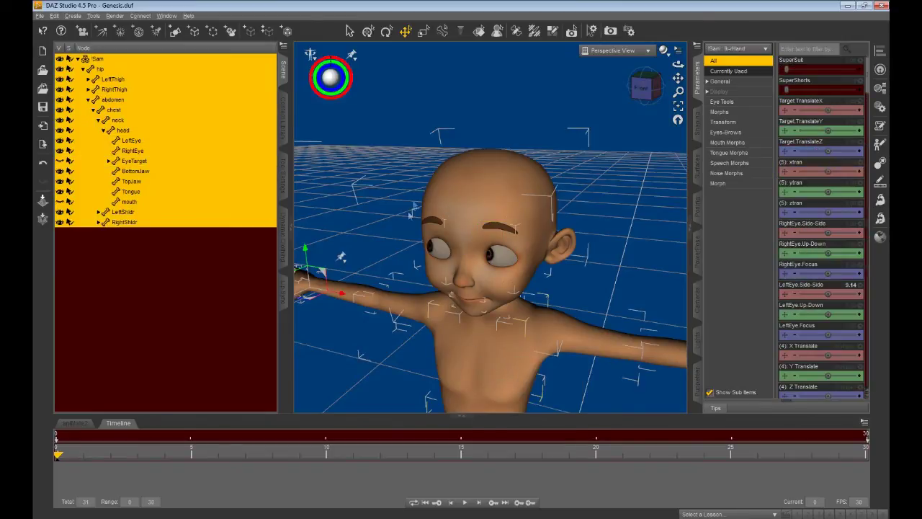
left_click(38, 16)
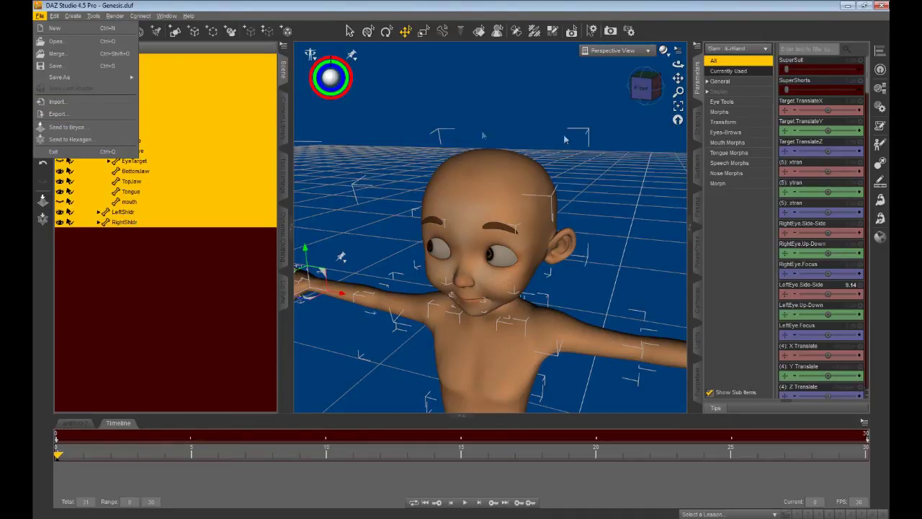
left_click(636, 171)
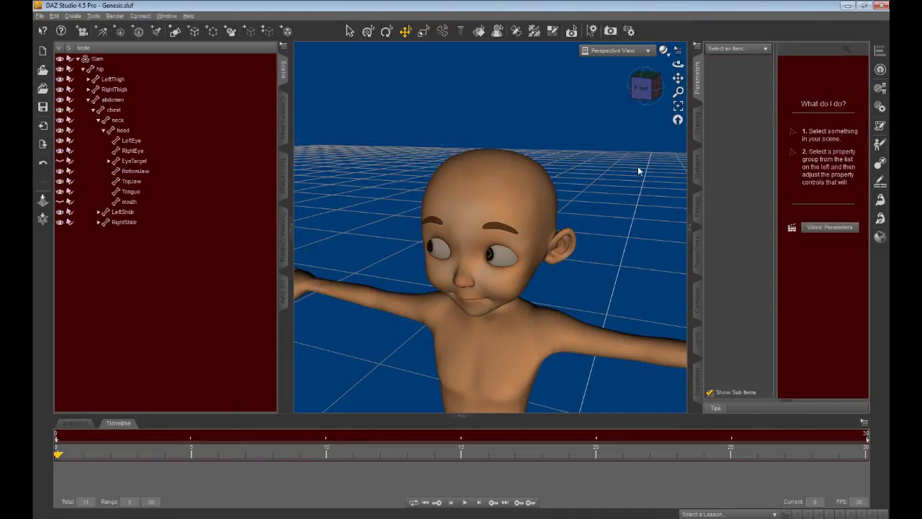